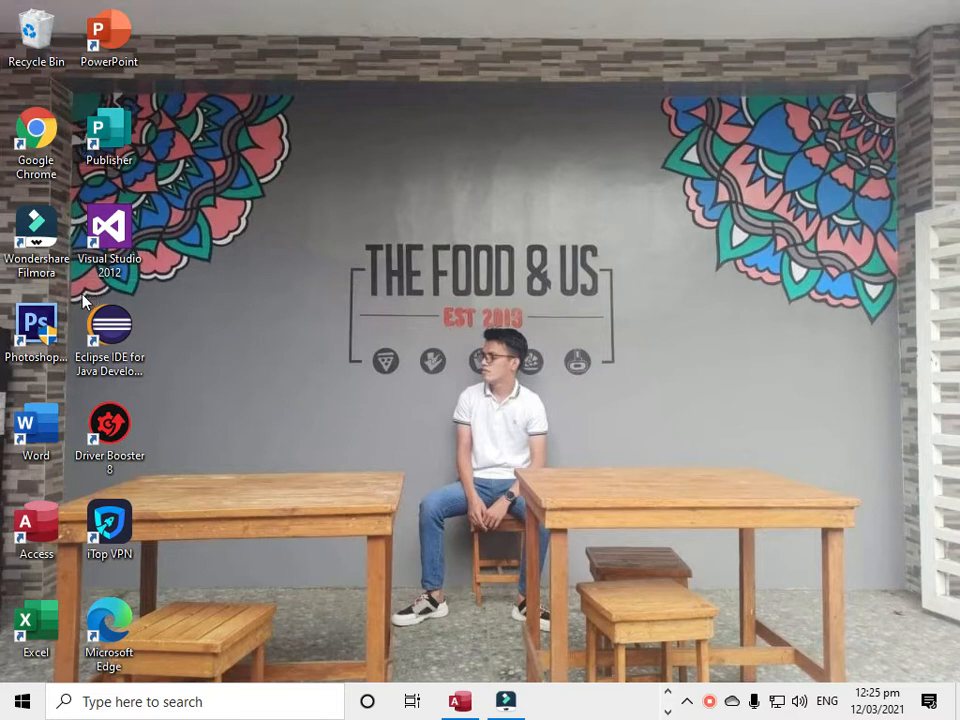
Launch Microsoft Access in a maximized window and start a new blank database
double_click(47, 524)
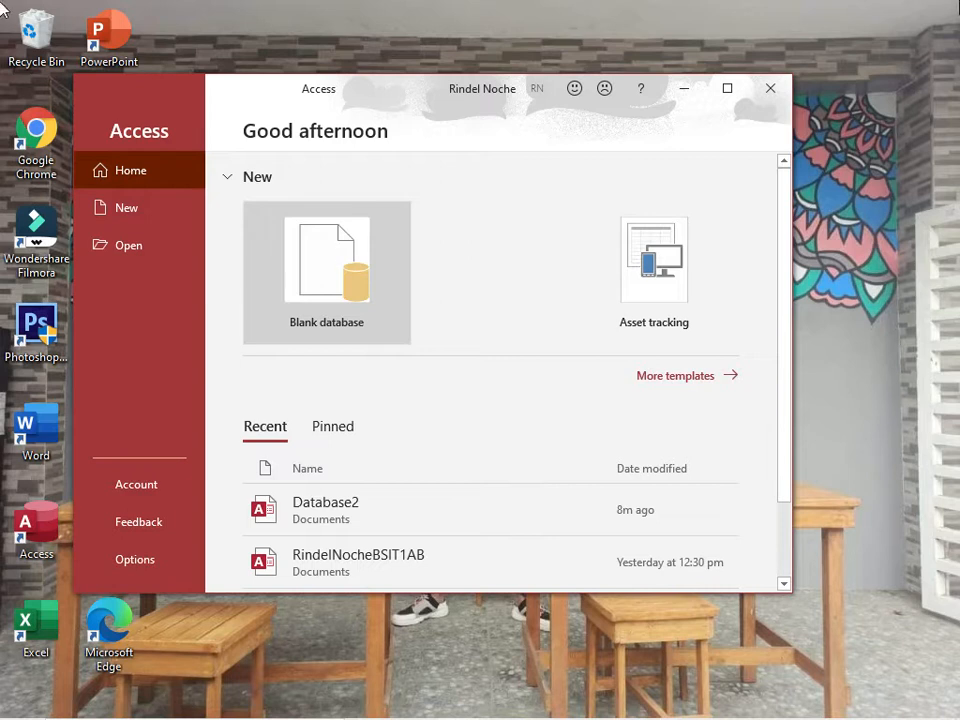
click(738, 94)
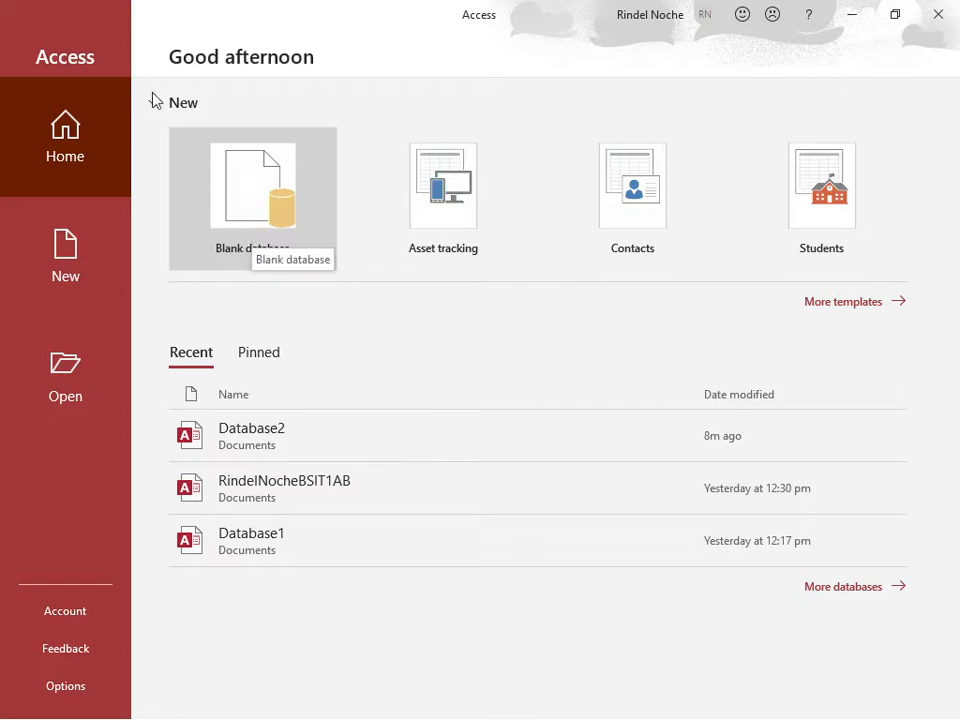
click(66, 150)
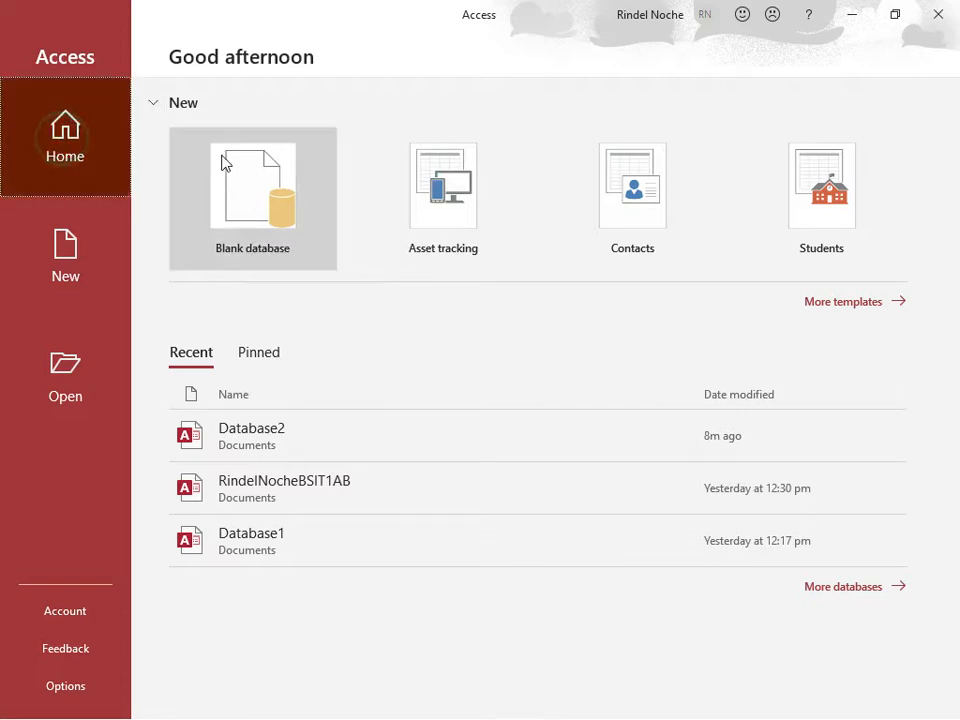
click(256, 193)
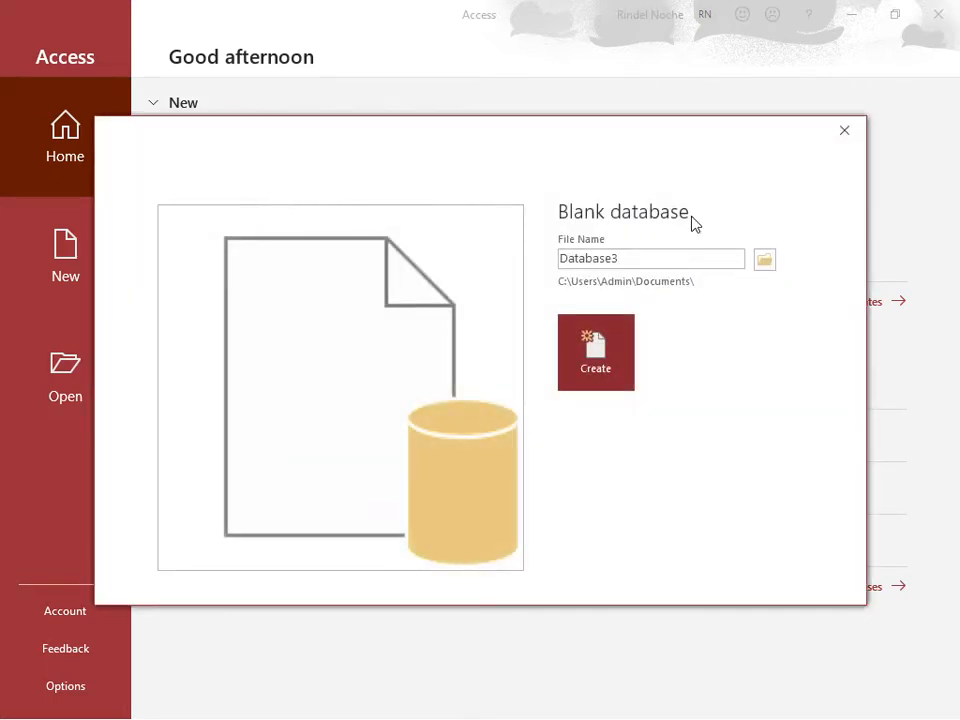
Replace the blank database's default file name with the owner's full name, written without spaces
click(646, 259)
key(Home)
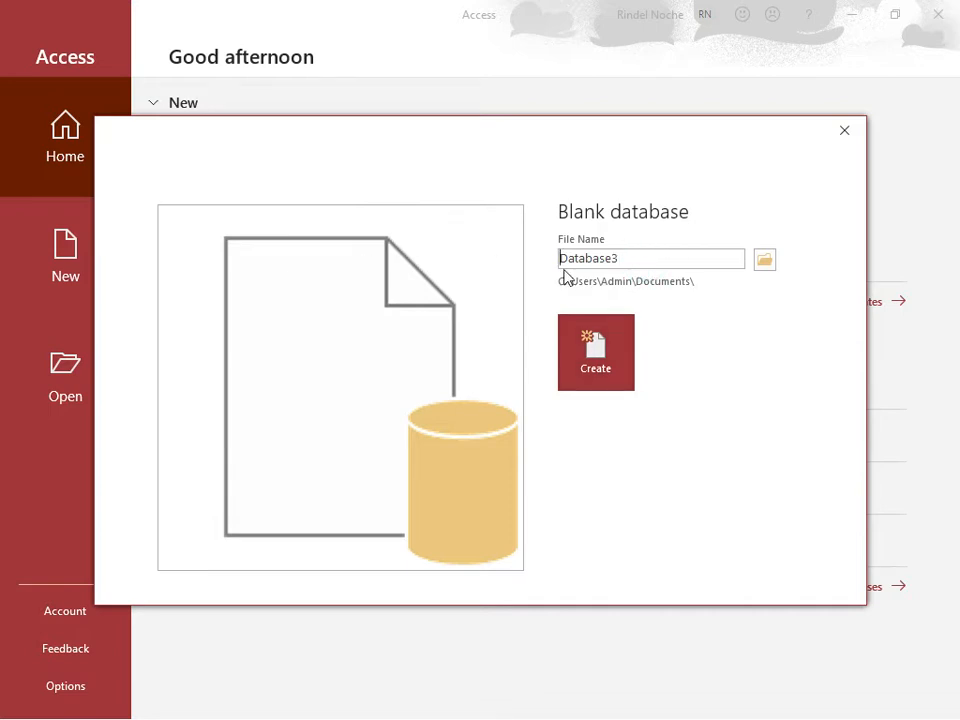
double_click(609, 259)
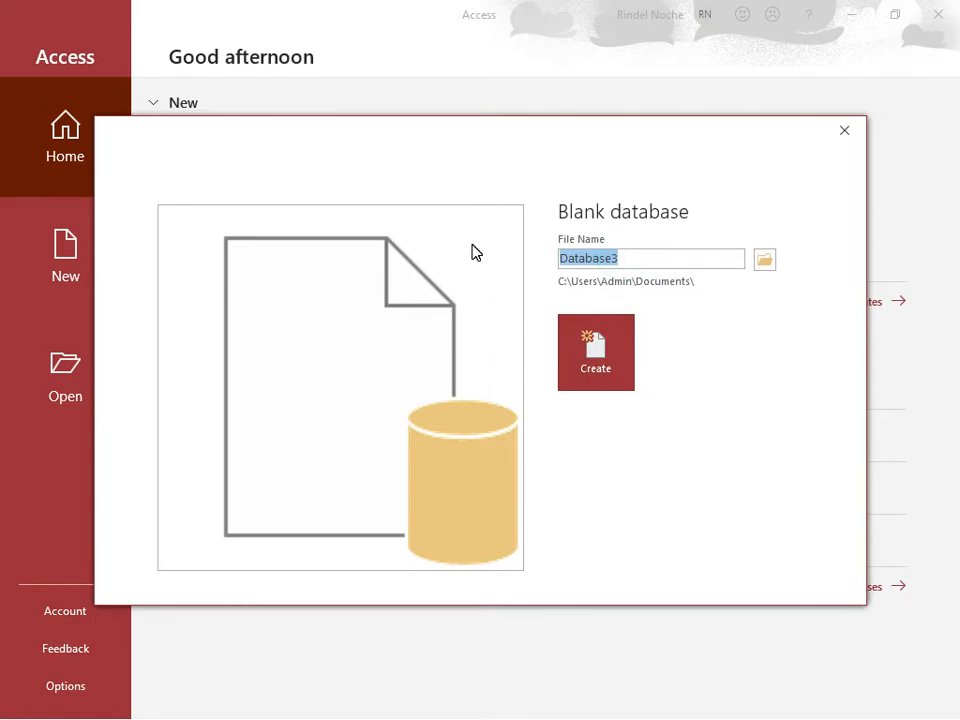
text(RindelNoche)
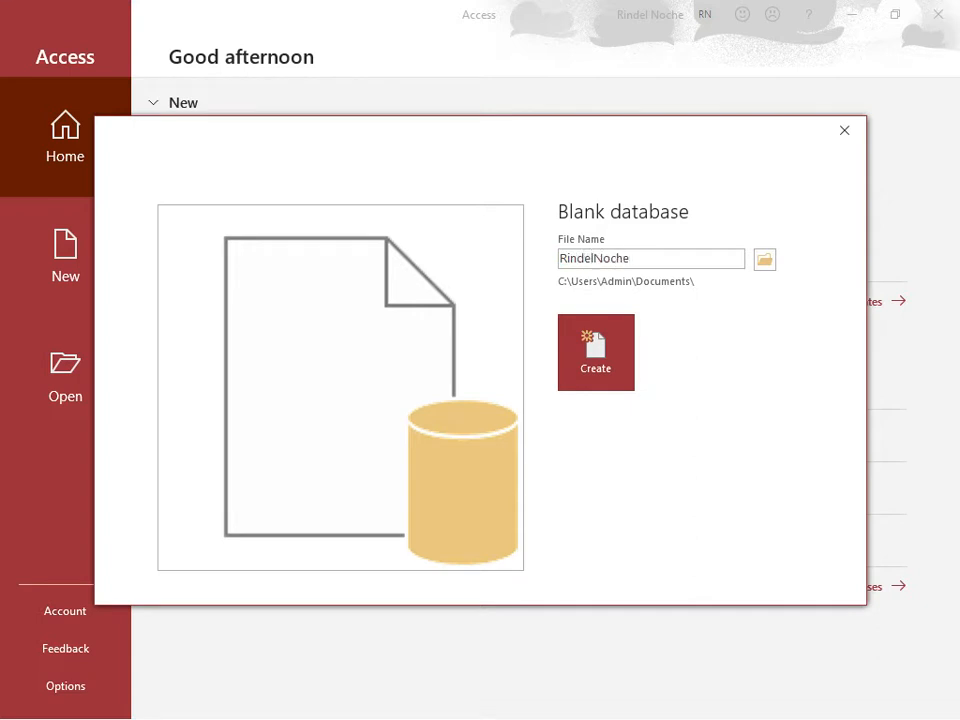
Set the Documents folder as the save location and create the blank database
click(765, 265)
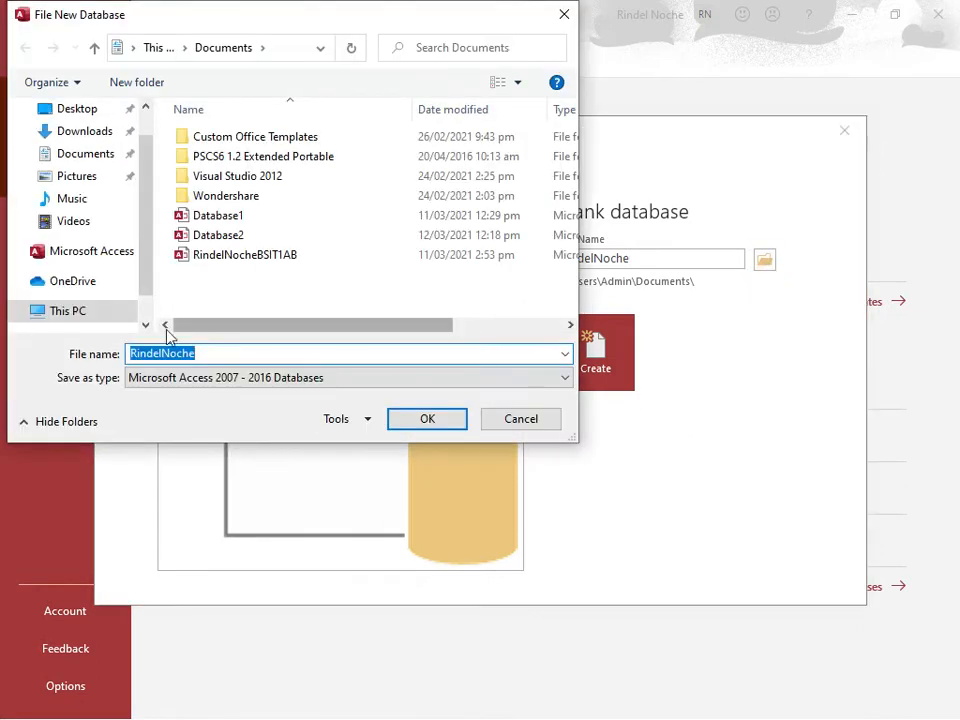
click(77, 158)
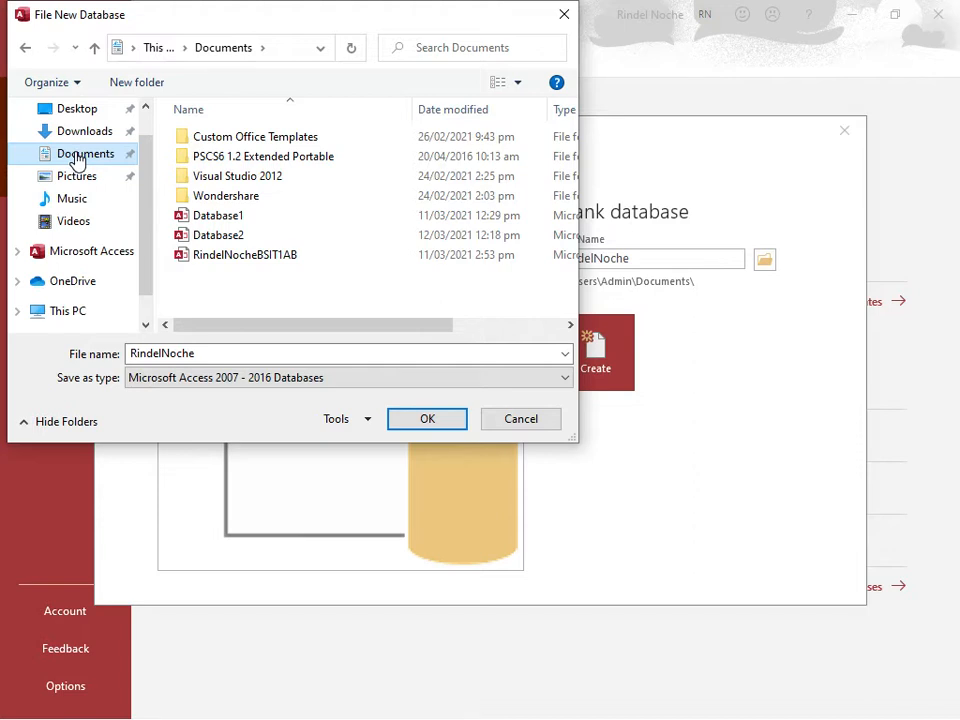
click(425, 420)
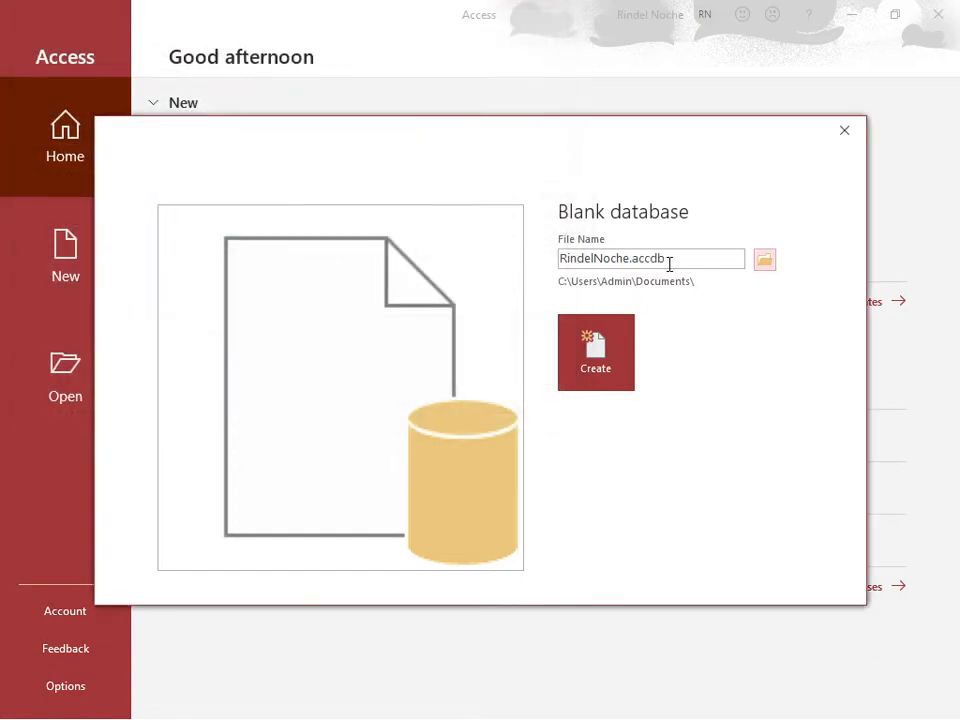
click(595, 355)
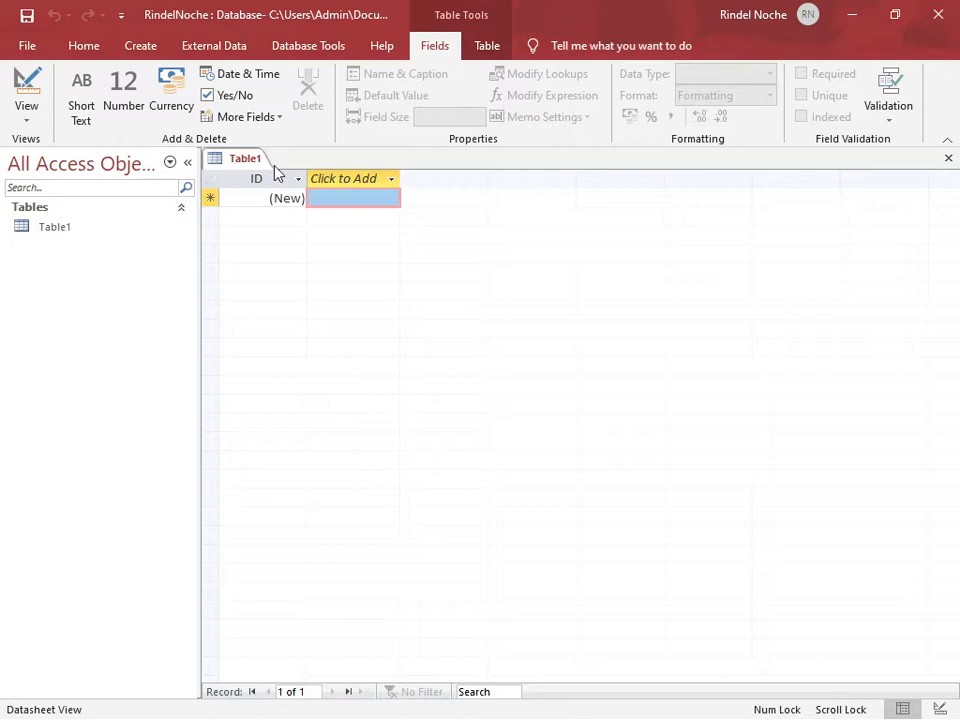
Add a Short Text field after the ID column of Table1 and try to name it "name"
click(389, 182)
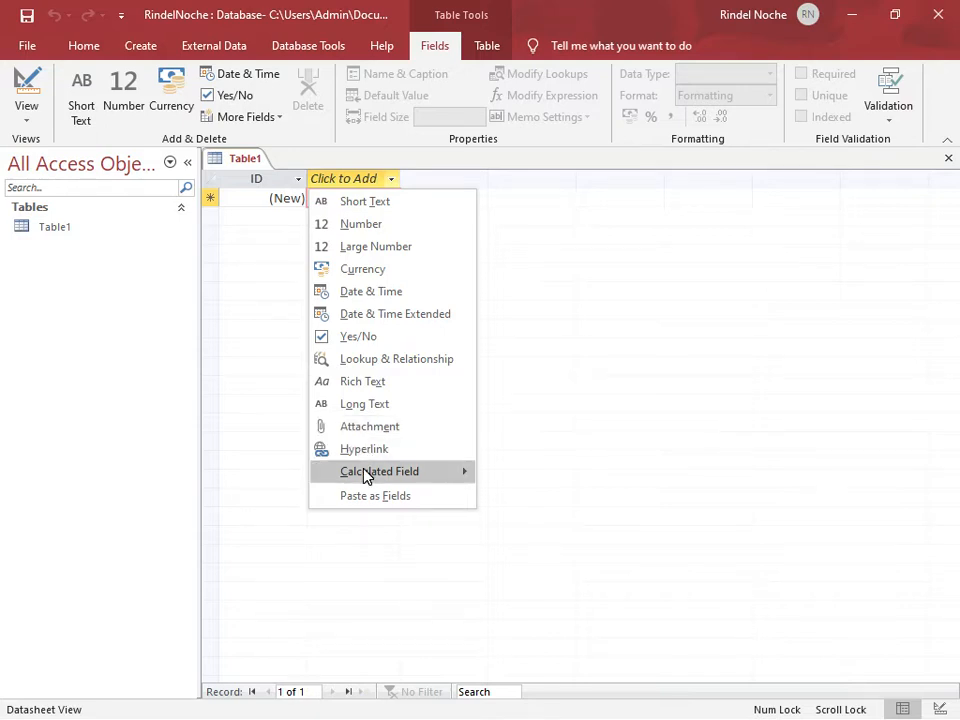
mouse_move(367, 478)
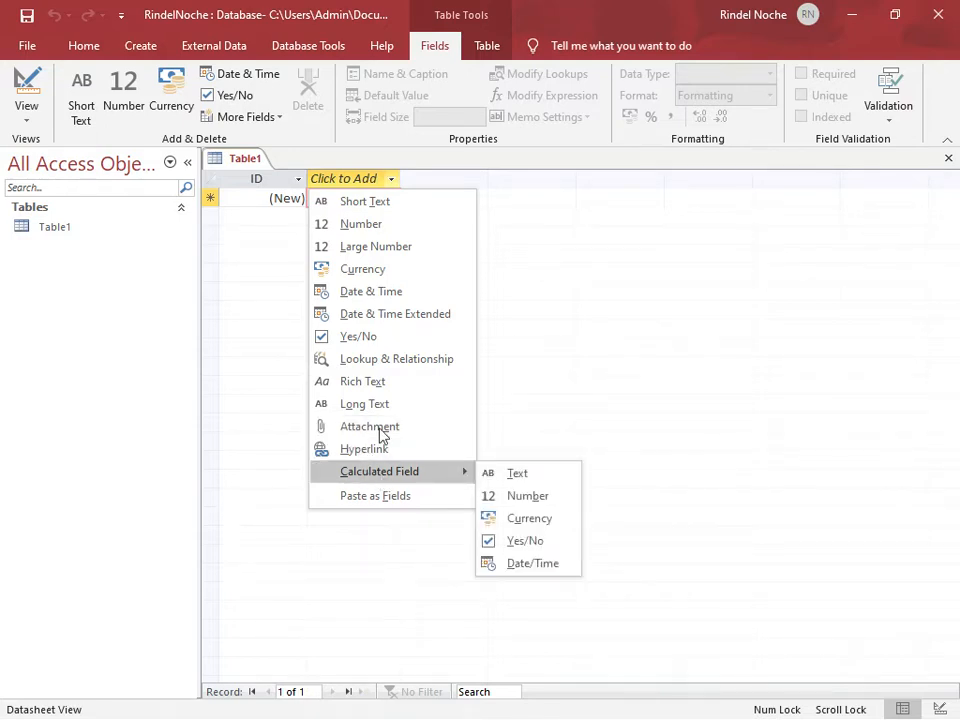
click(365, 202)
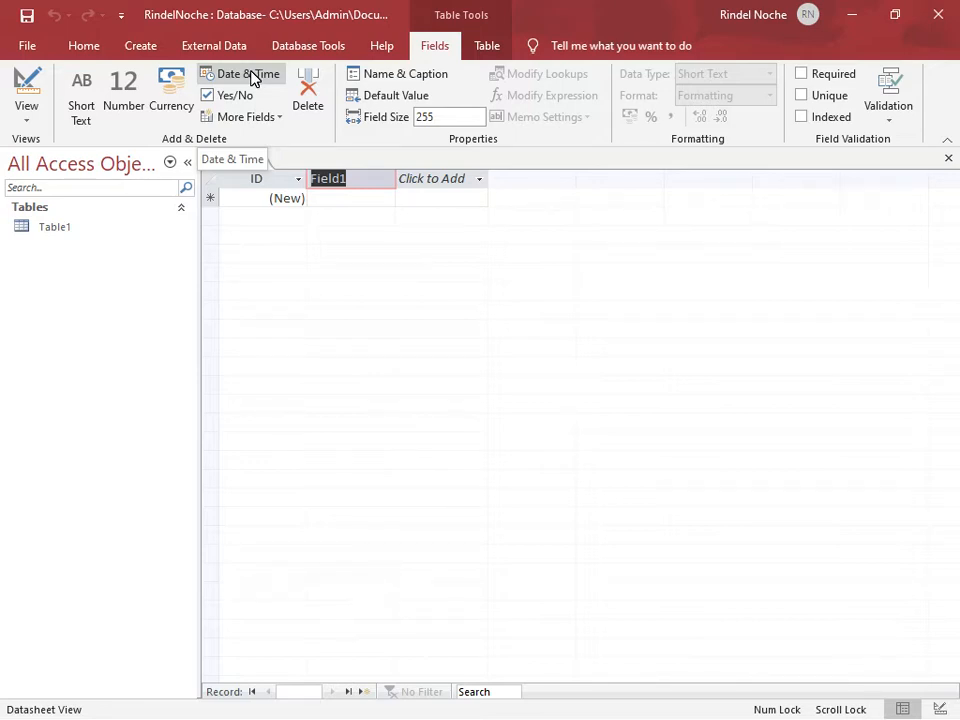
text(name)
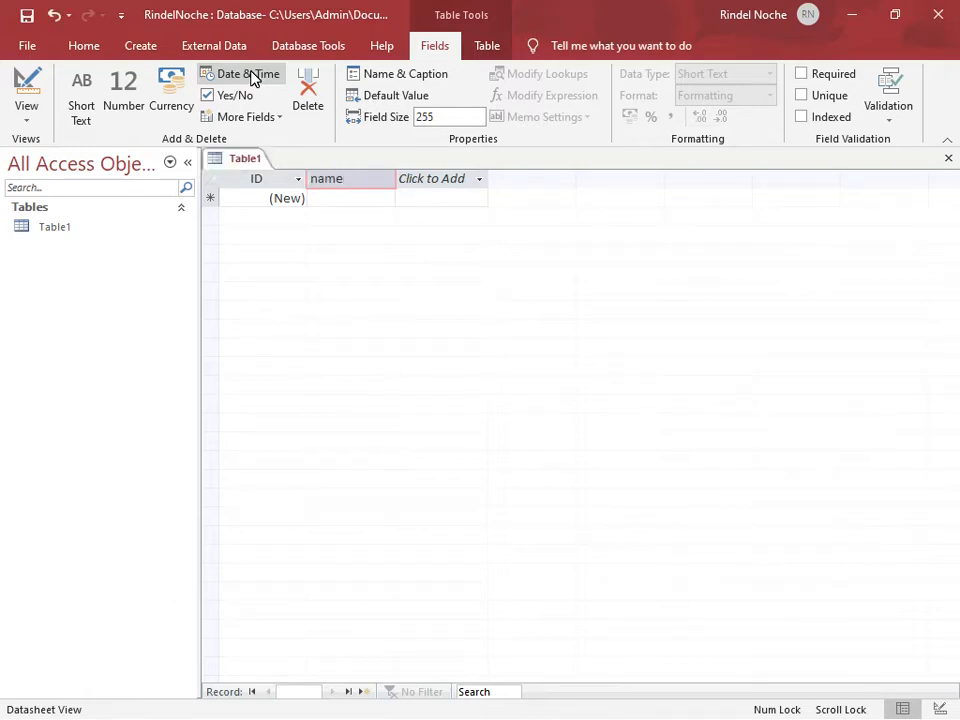
key(Return)
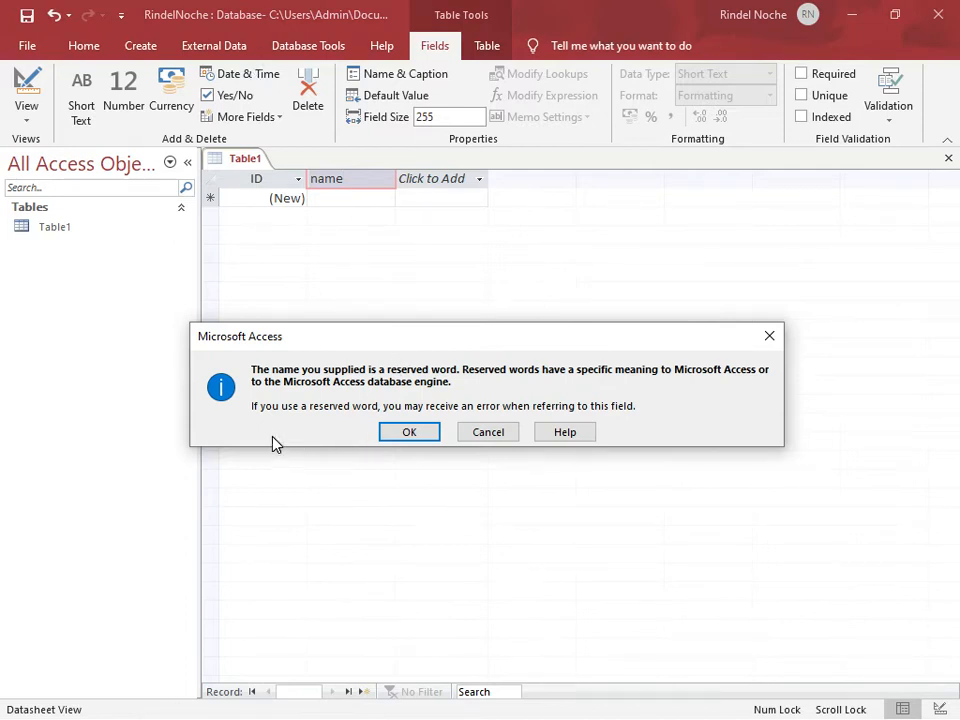
click(494, 432)
Name the new Short Text field after ID FirstName
key(BackSpace)
key(BackSpace)
key(BackSpace)
key(BackSpace)
text(First)
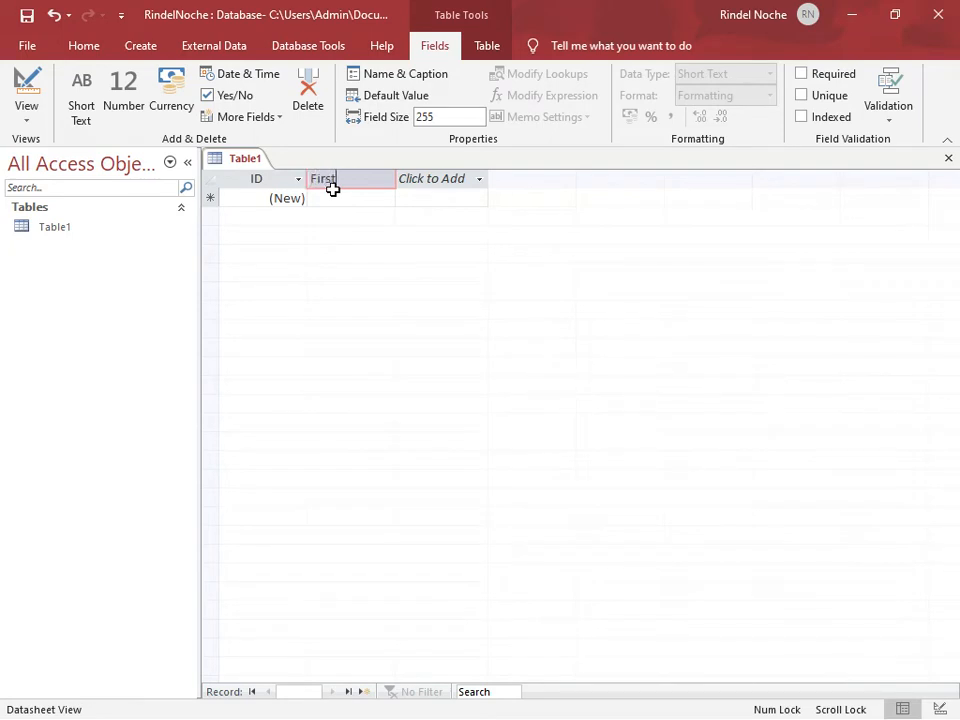
text(Nam)
text(e)
Add two more Short Text fields after FirstName, named MiddleName and LastName
click(430, 185)
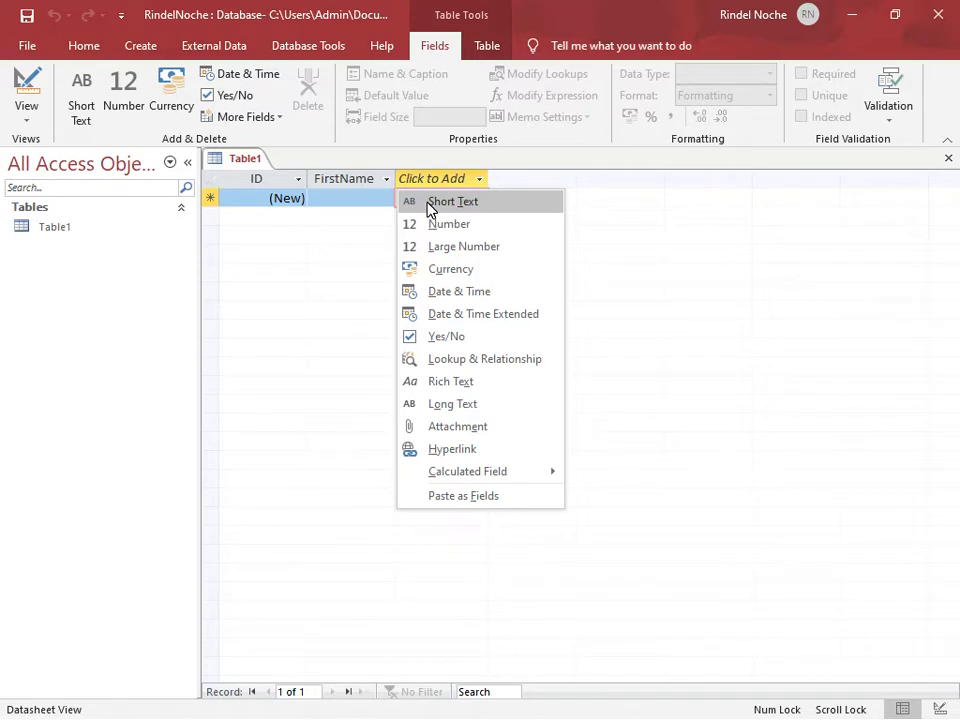
click(430, 203)
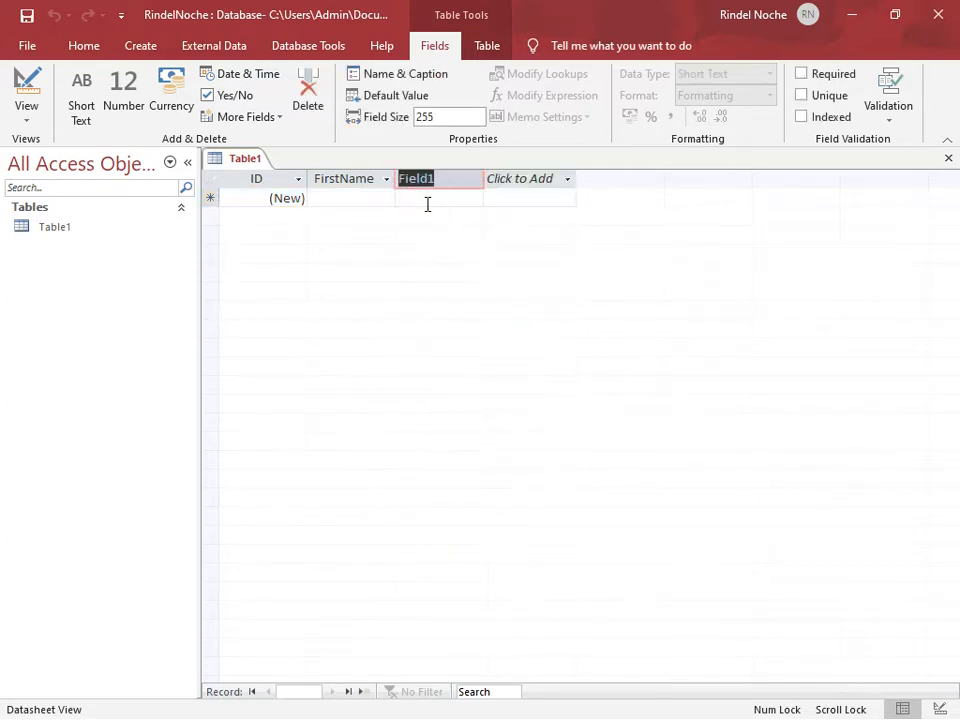
text(MiddleName)
click(547, 186)
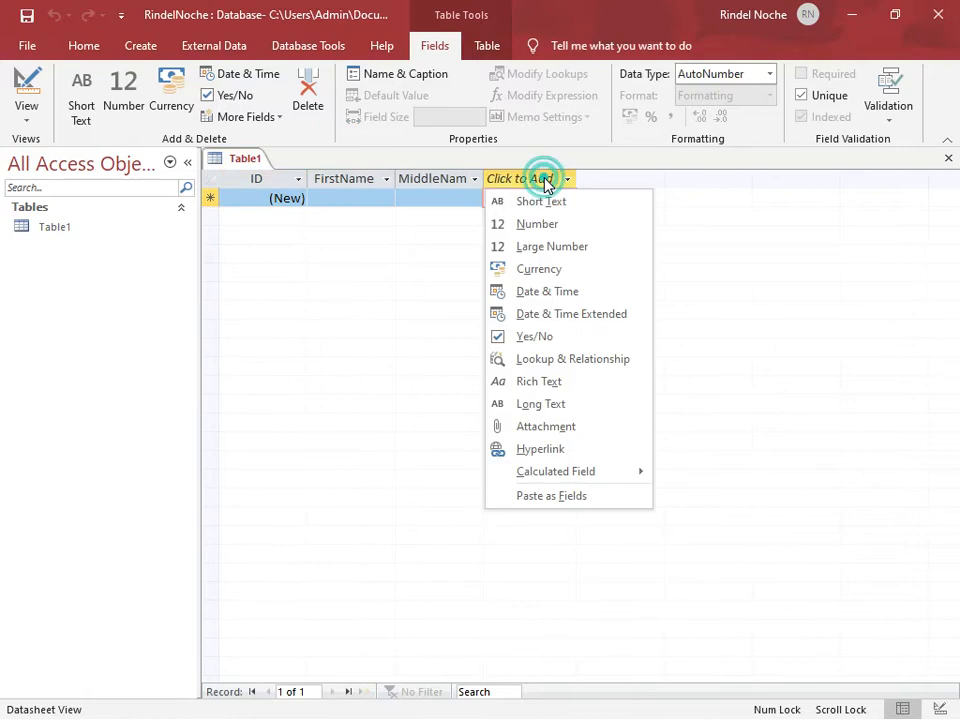
click(540, 201)
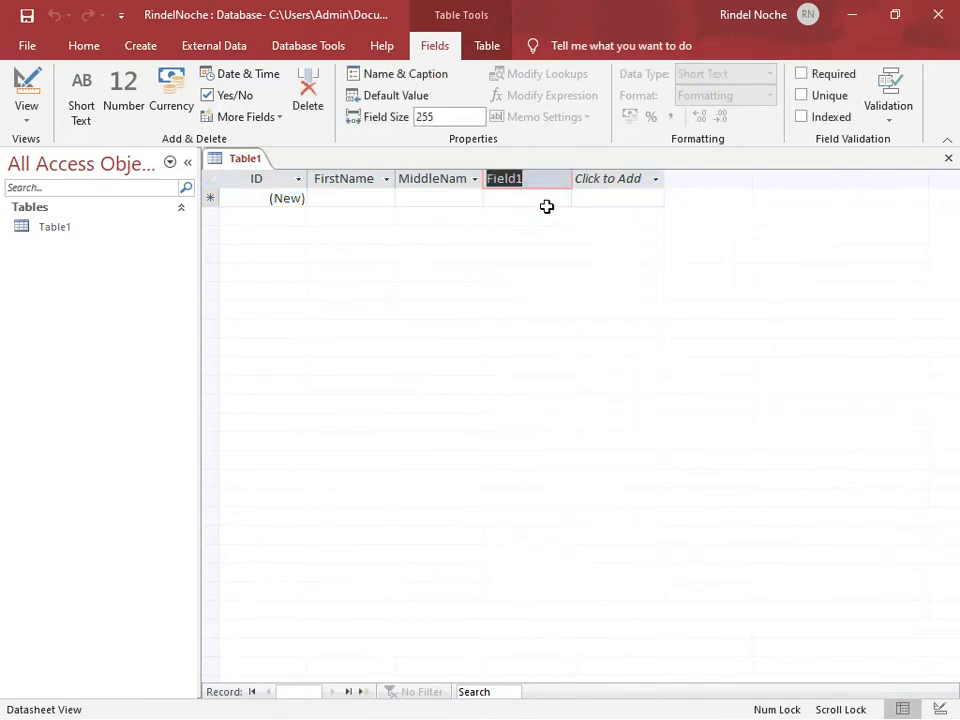
text(LastName)
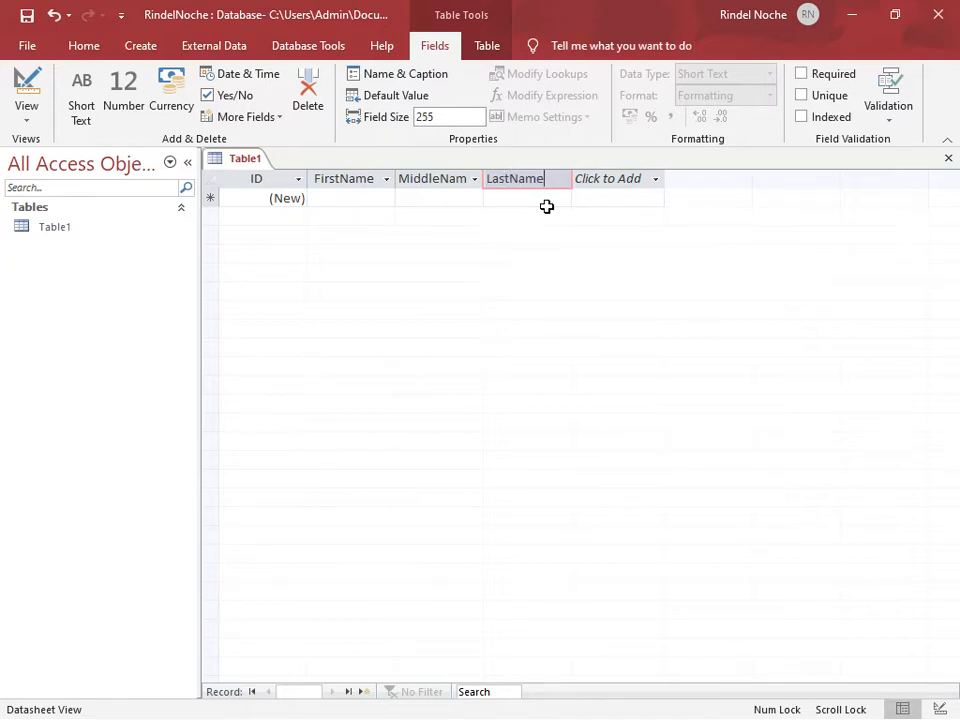
Add a Large Number field named Age after LastName, accepting the data type despite its incompatibility with earlier versions
click(610, 182)
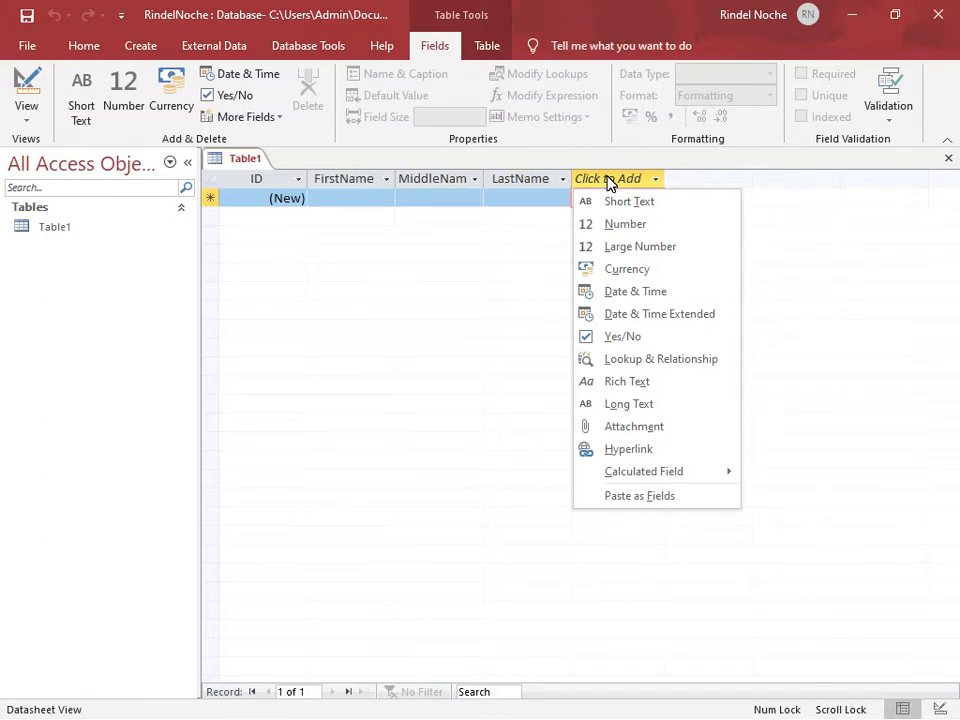
click(612, 250)
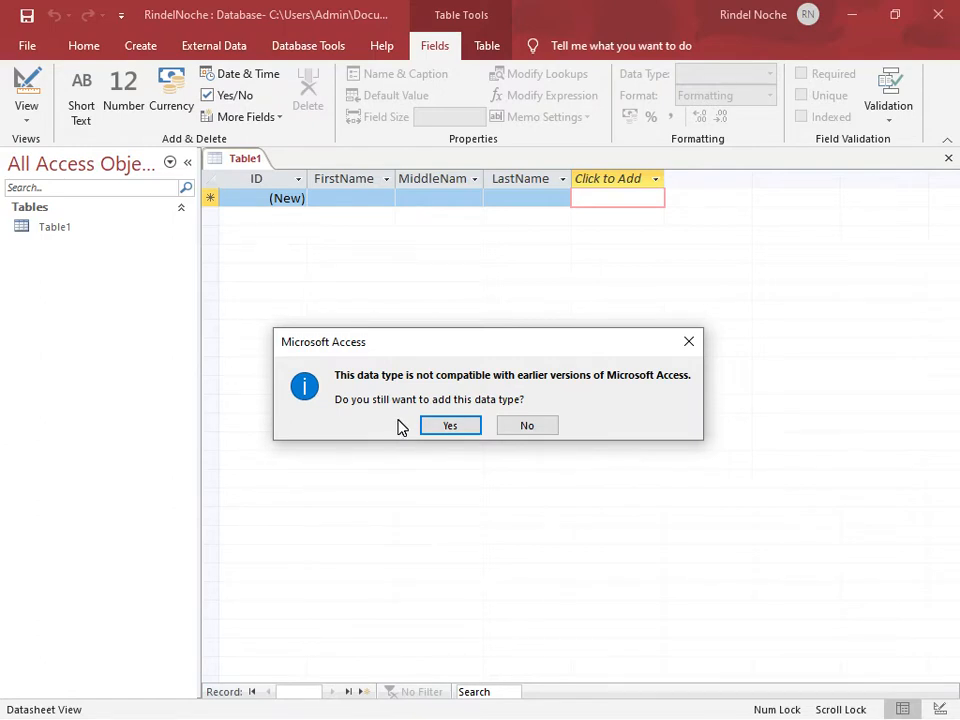
click(449, 426)
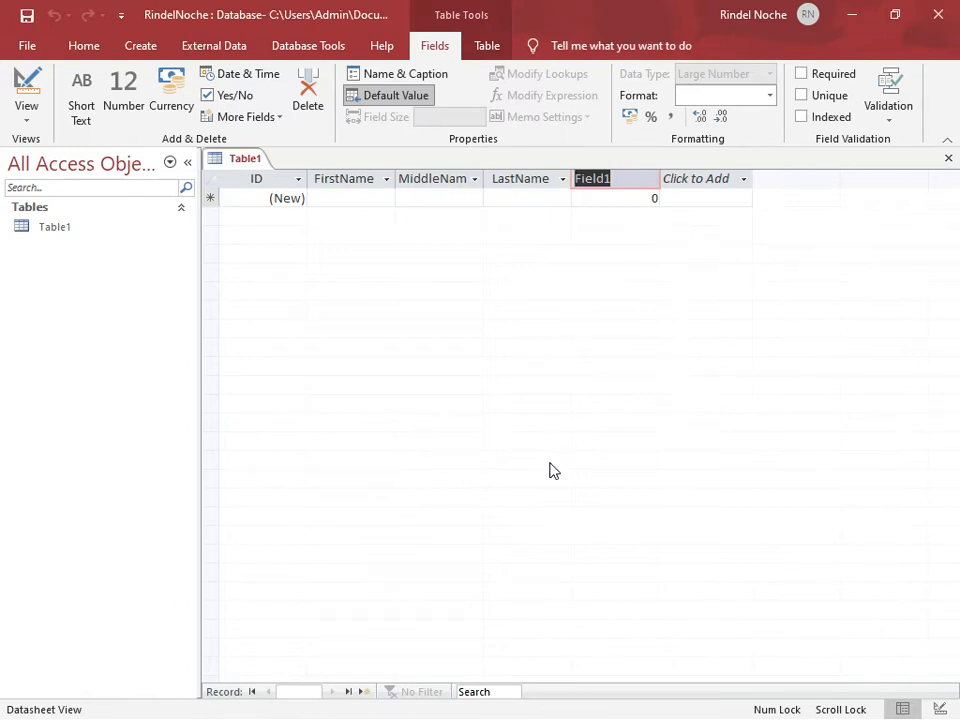
text(Age)
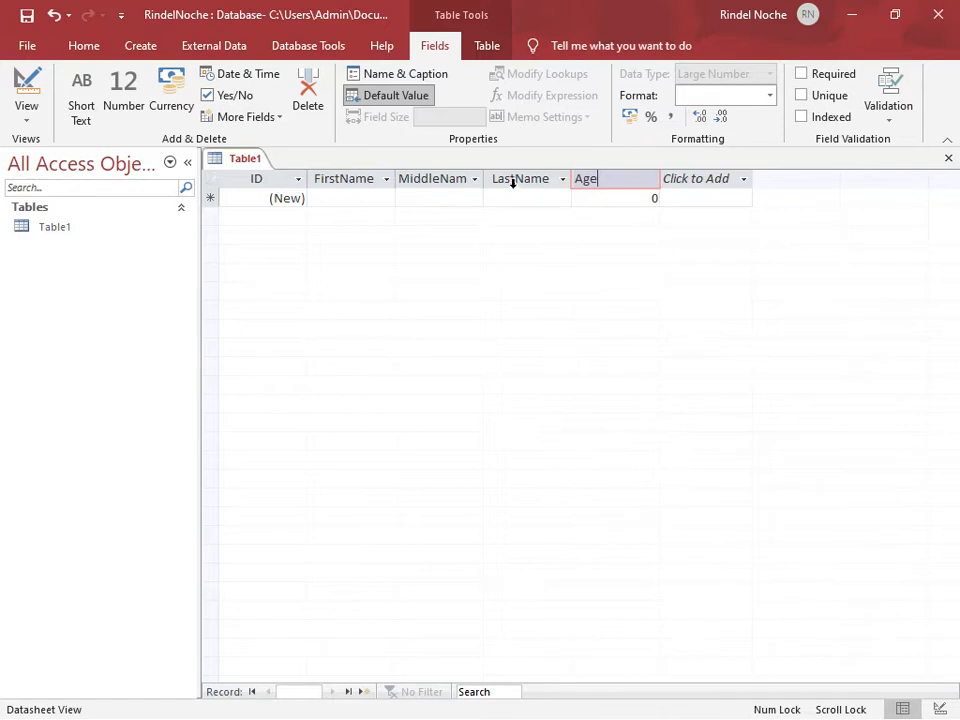
Add a Currency field named MonthlyIncome after the Age column
click(700, 181)
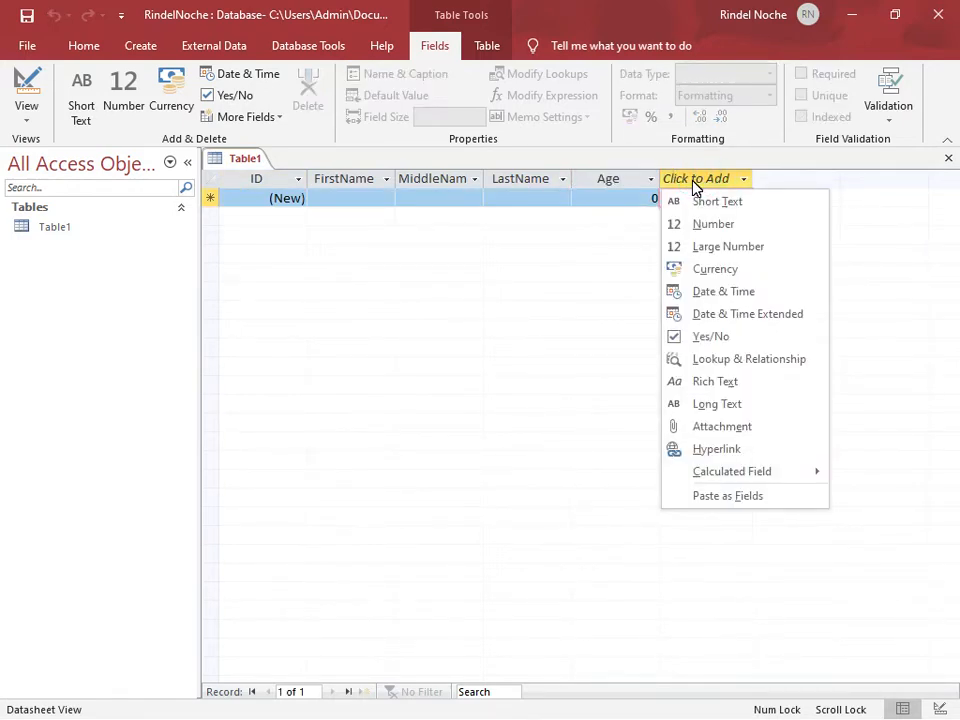
click(693, 270)
text(Monthl)
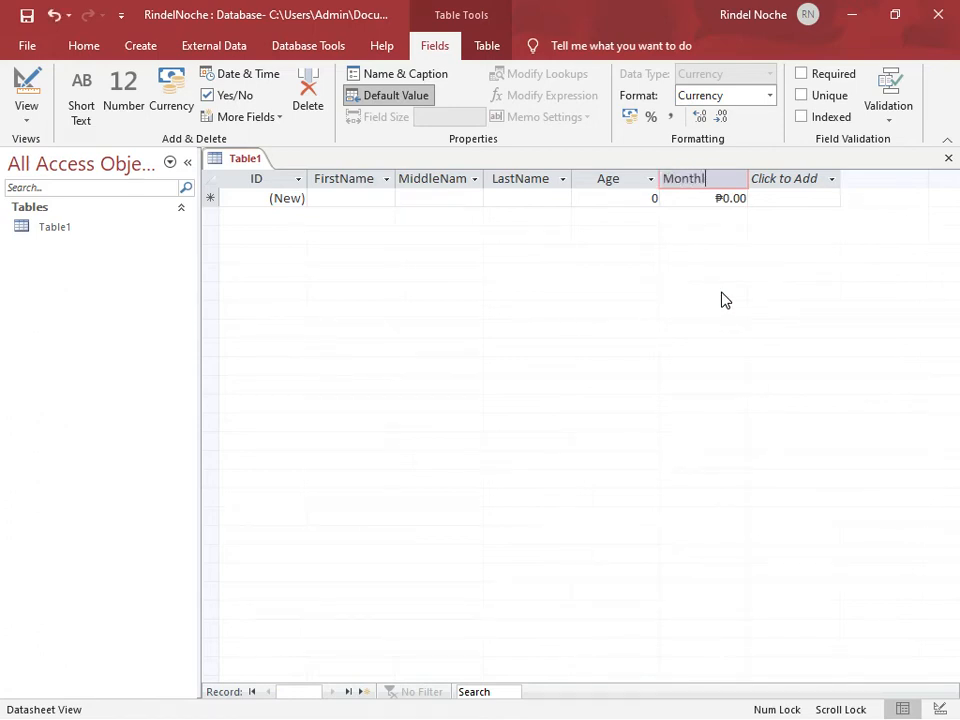
text(yIncome)
Add a Date & Time field named Birthdate after the MonthlyIncome column
click(790, 180)
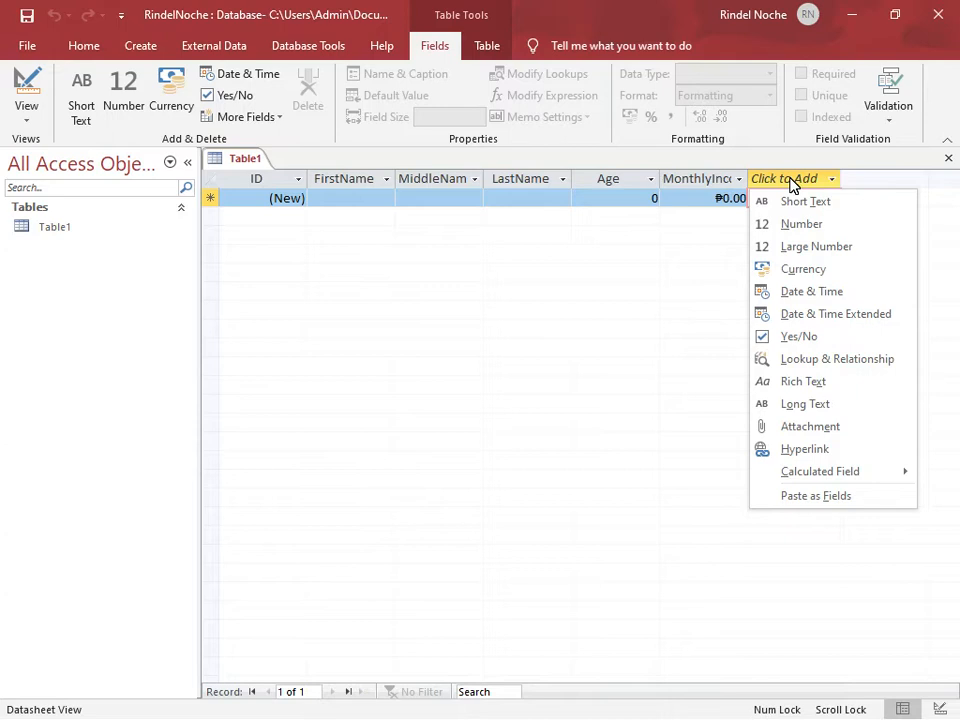
click(797, 293)
text(Dat)
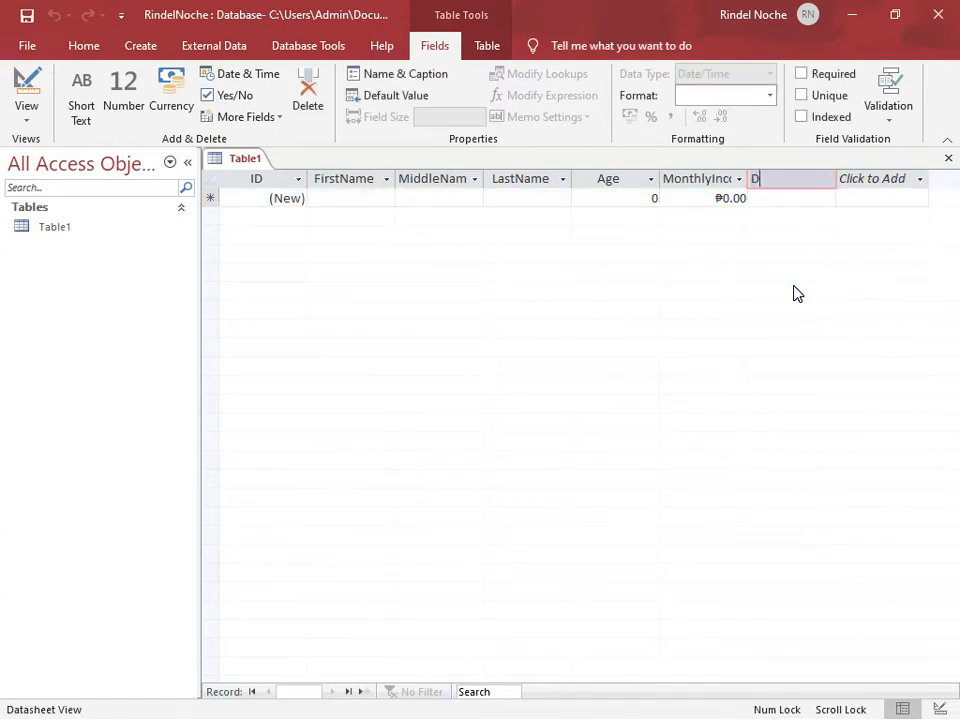
key(BackSpace)
key(BackSpace)
key(BackSpace)
text(Birthdate)
Add a Yes/No field named "Single?" after the Birthdate column
click(889, 180)
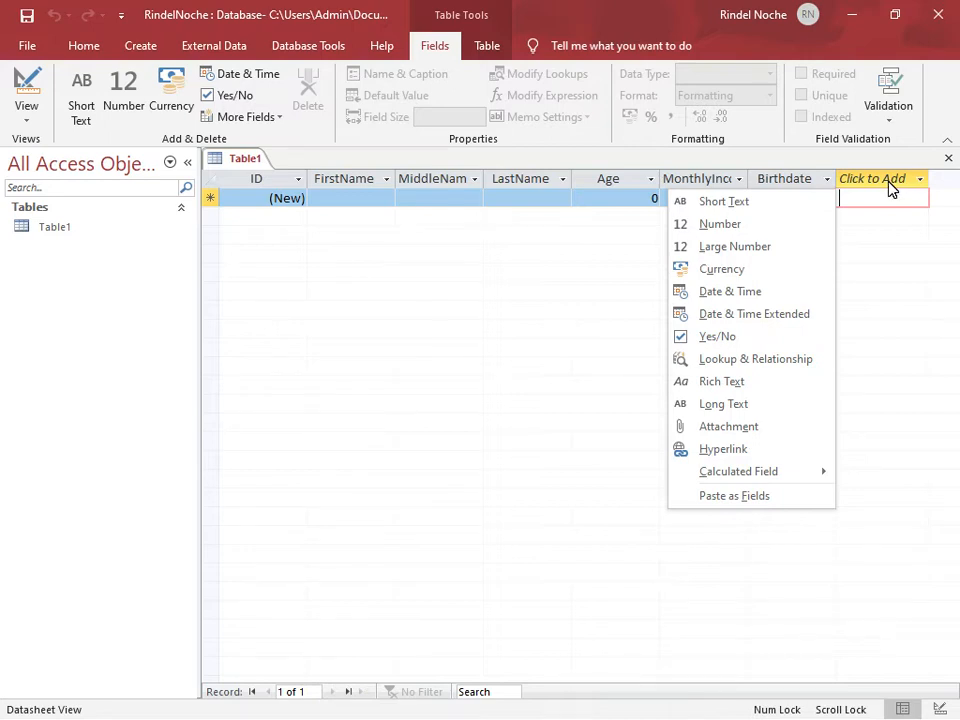
click(727, 342)
text(Single?)
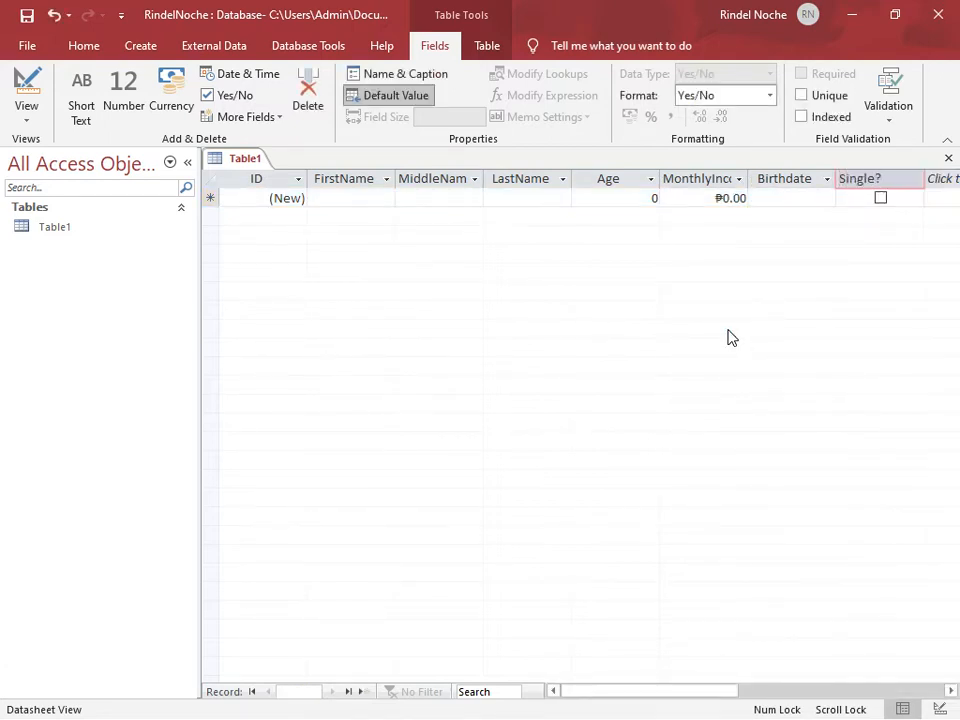
key(Return)
Enter the person's first, middle and last names in the first record
click(617, 292)
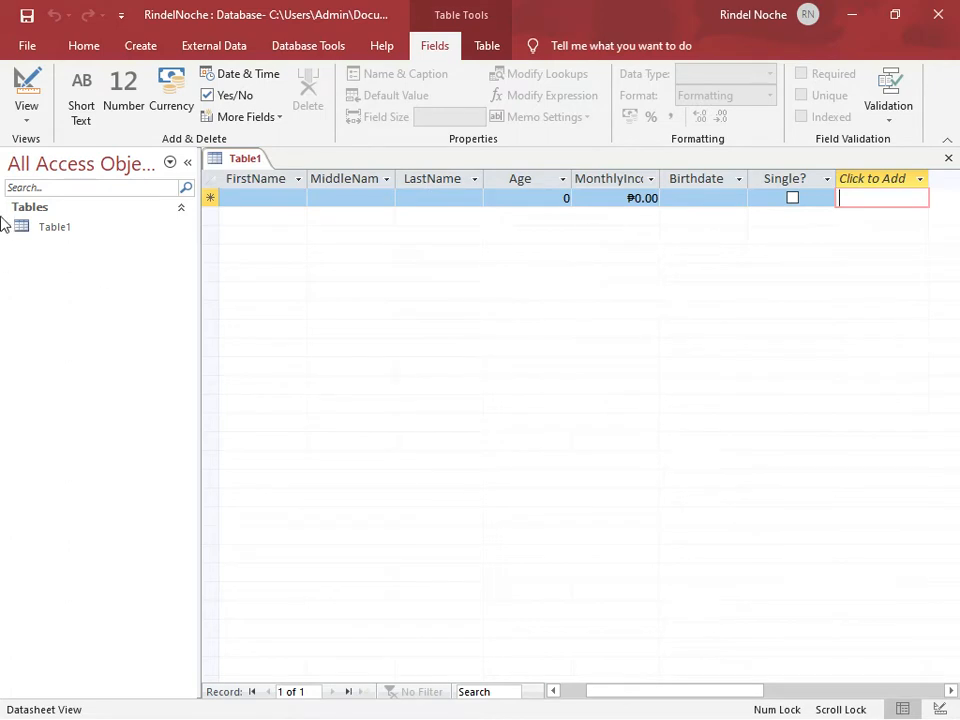
click(323, 202)
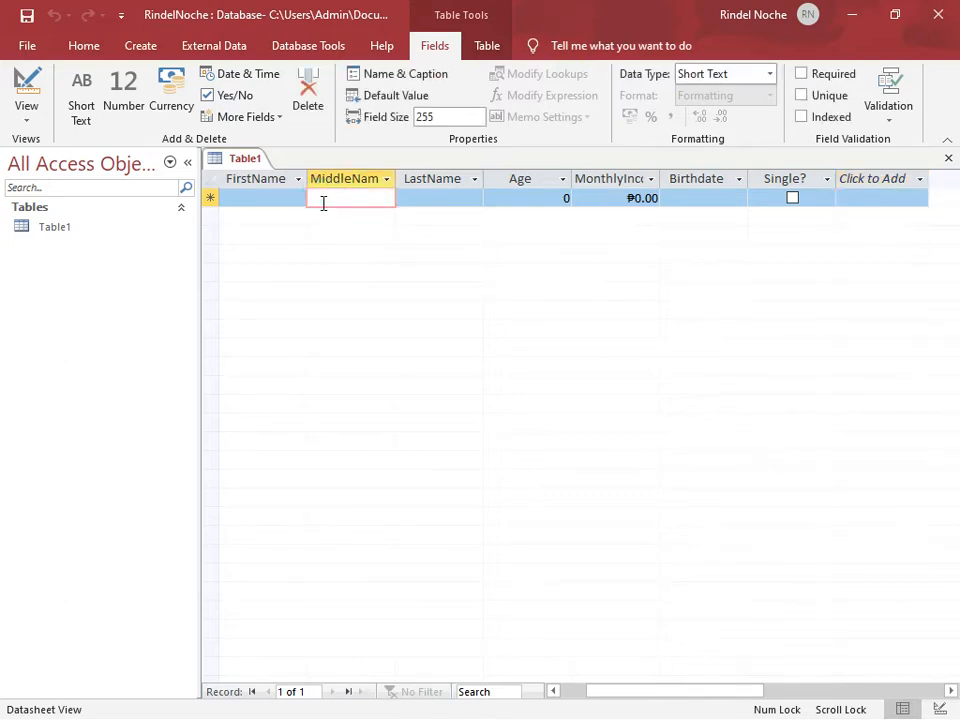
click(266, 201)
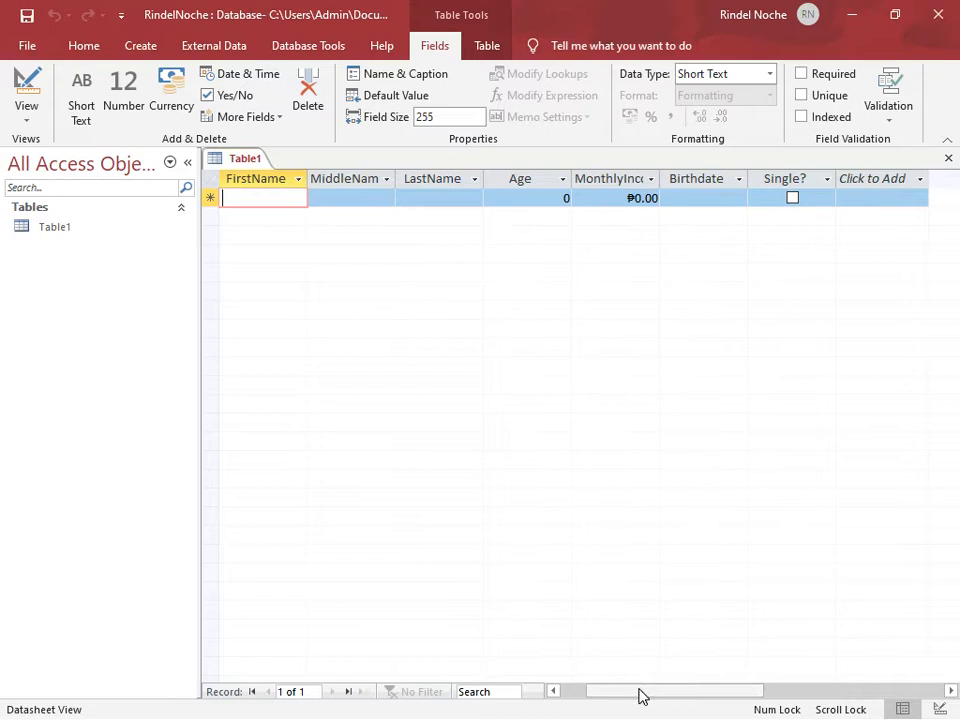
drag(639, 691, 597, 686)
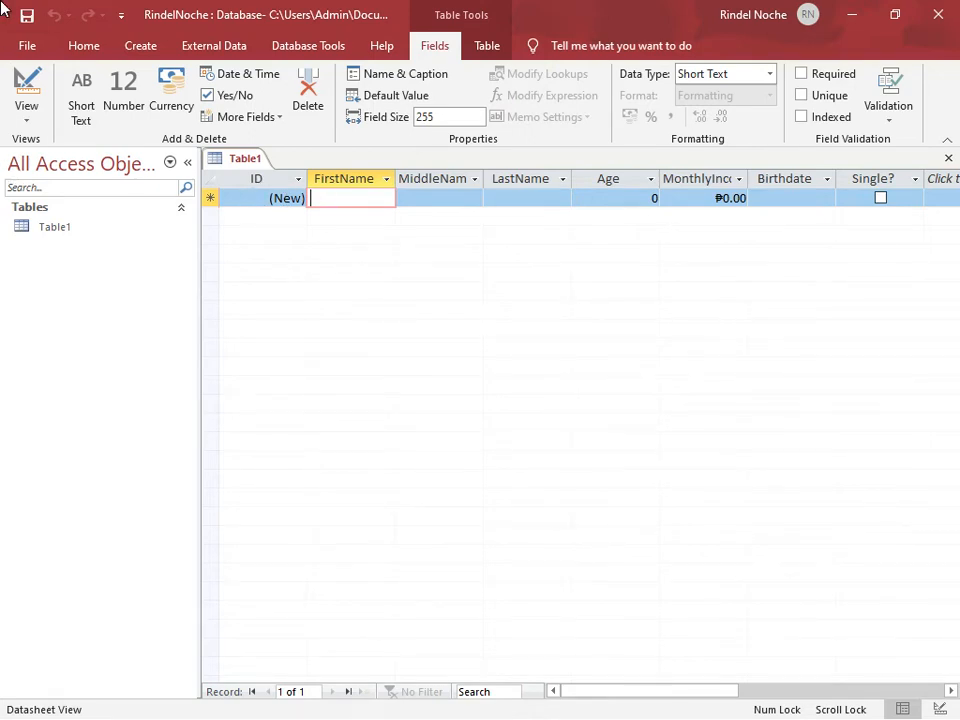
text(Juan)
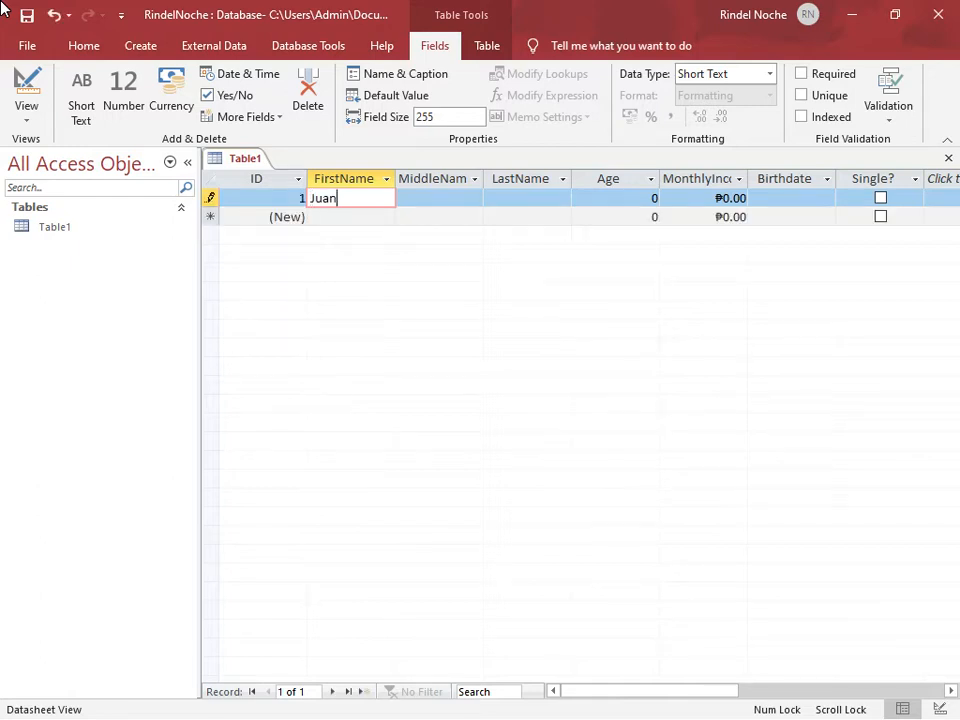
key(Tab)
text(Gomez)
key(Tab)
text(Dela Cruz)
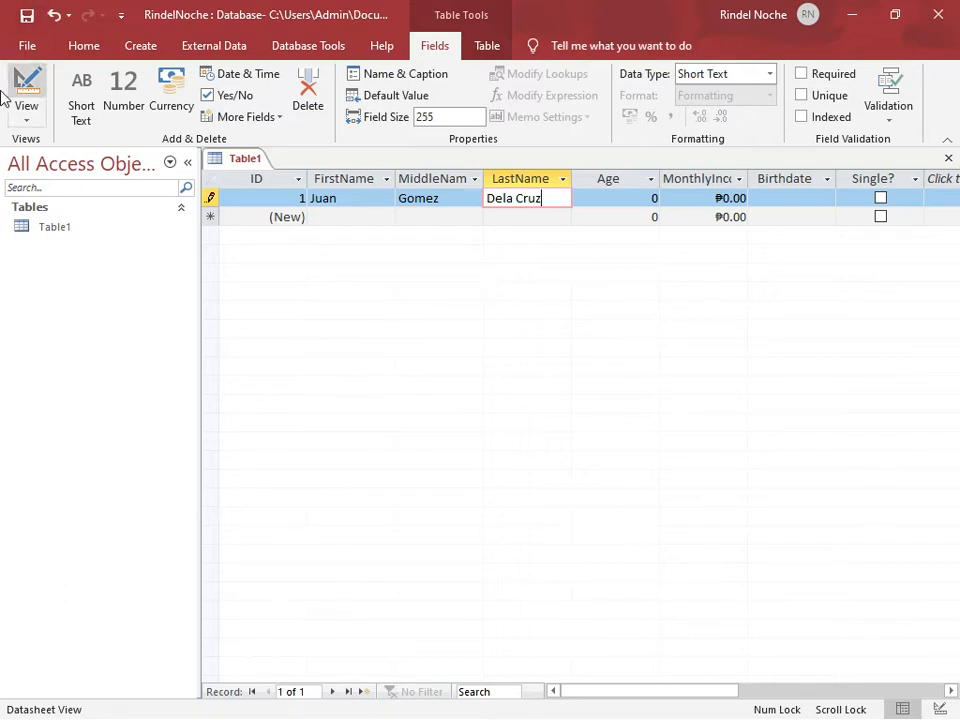
Try to enter the text "qqqqq" as the Age value of the first record
click(636, 199)
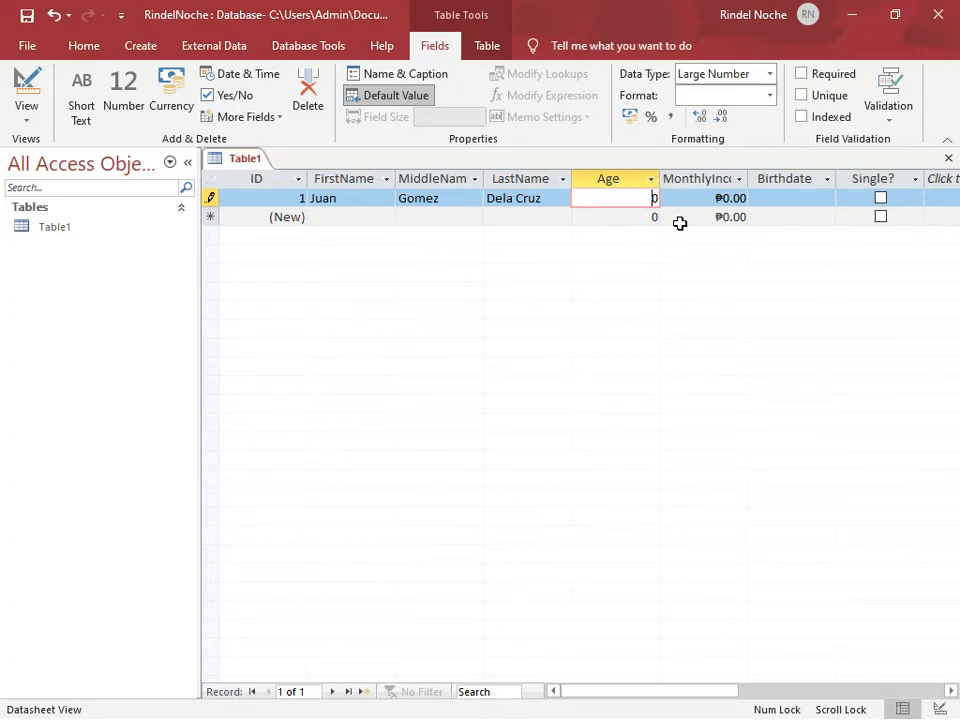
key(BackSpace)
text(2222)
key(BackSpace)
key(BackSpace)
key(BackSpace)
key(BackSpace)
text(qqqqq)
key(Return)
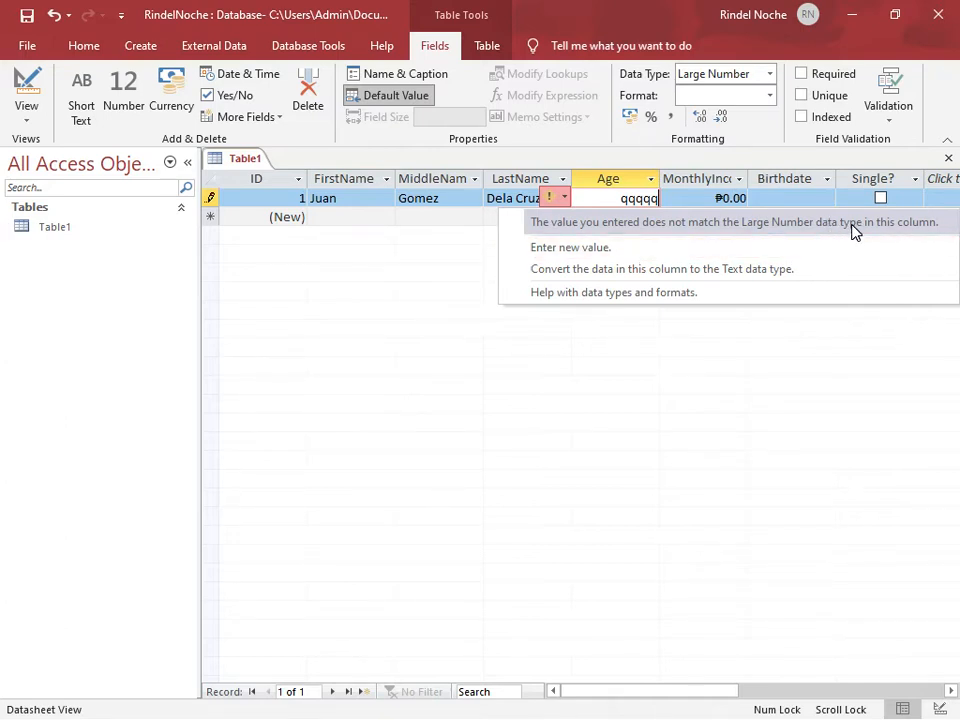
Replace the invalid text in the first record's Age field with 27
click(621, 199)
drag(624, 197, 677, 195)
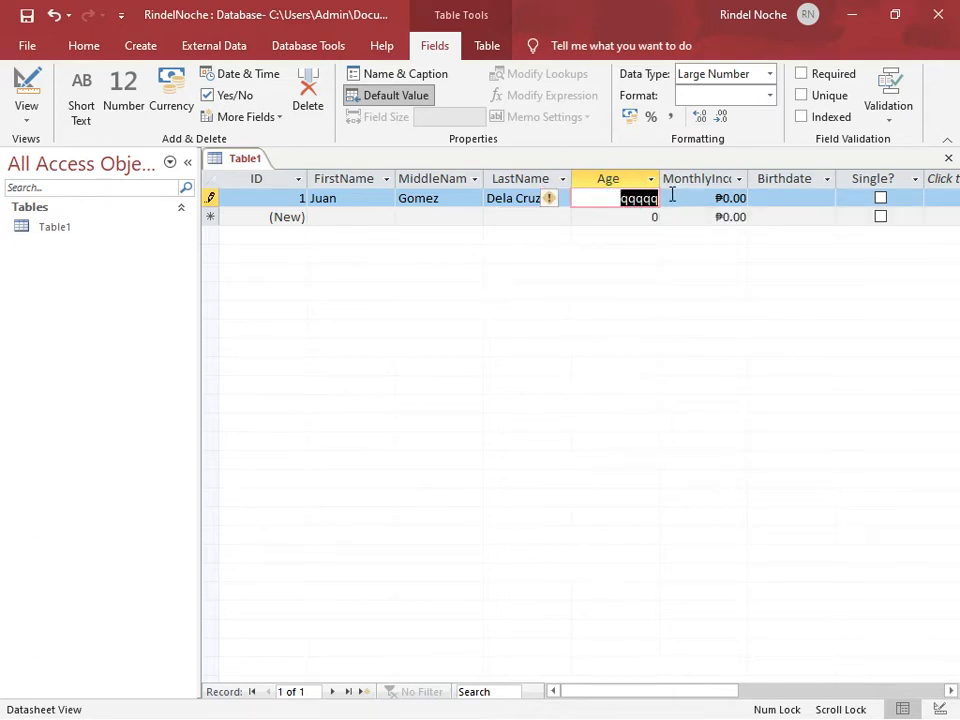
text(27)
key(Tab)
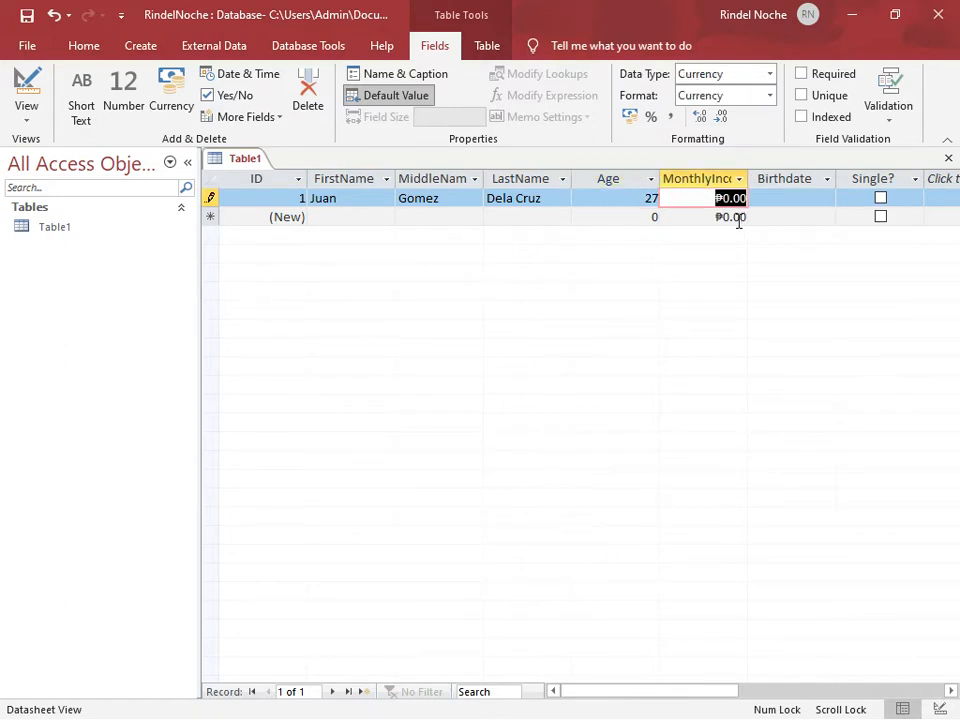
Set the first record's MonthlyIncome to 10000
key(BackSpace)
text(10000)
key(Tab)
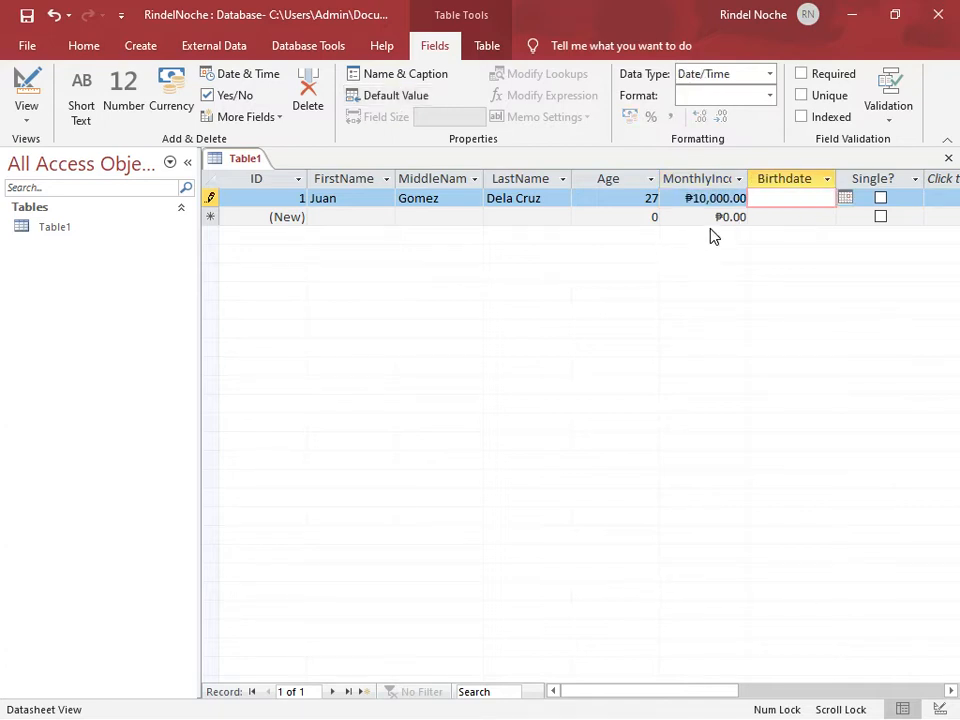
Open the first record's Birthdate date picker and browse forward and back between March and April 2021
click(795, 201)
click(845, 200)
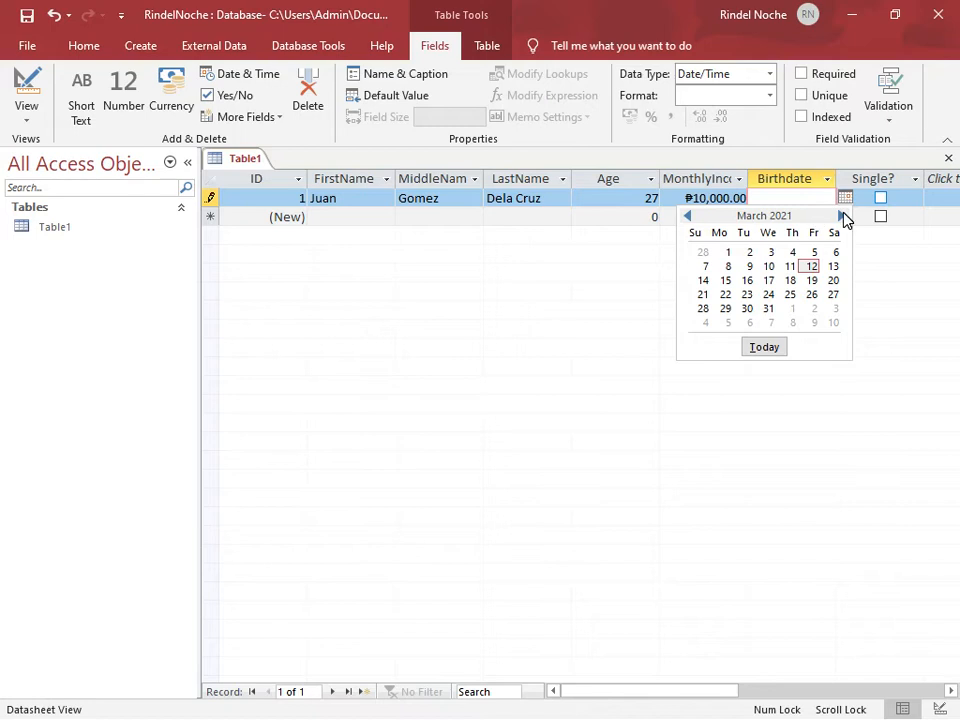
click(842, 216)
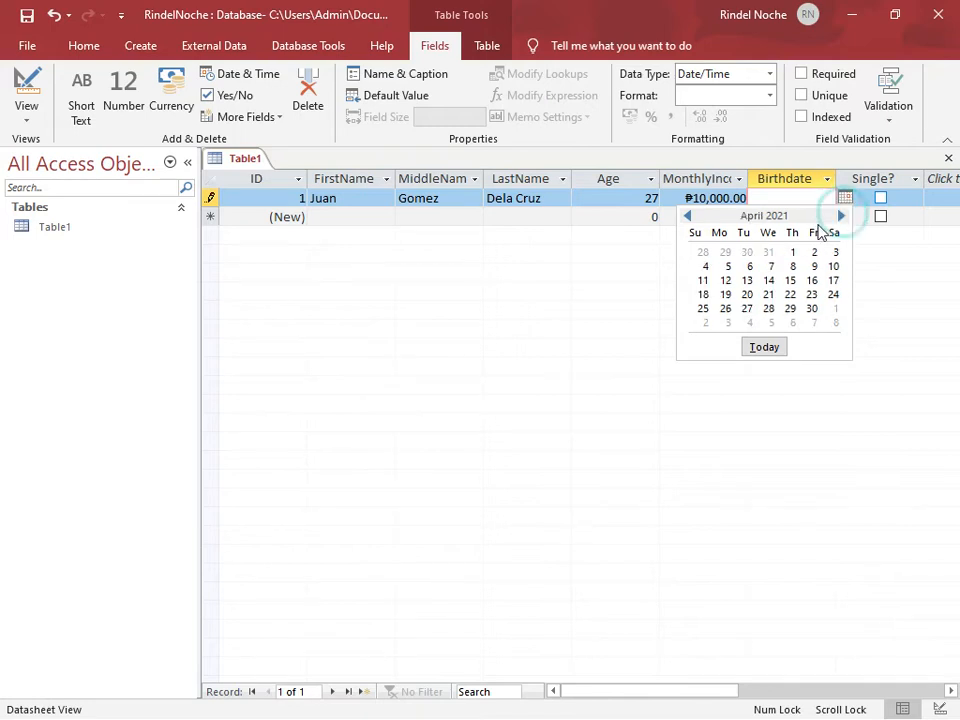
click(686, 217)
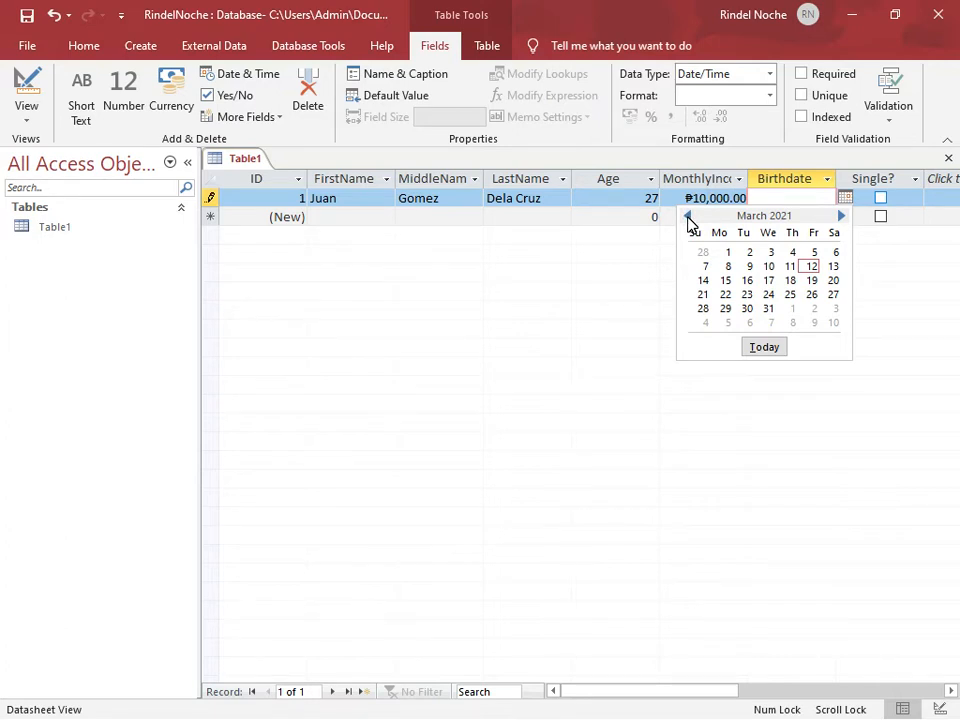
click(806, 196)
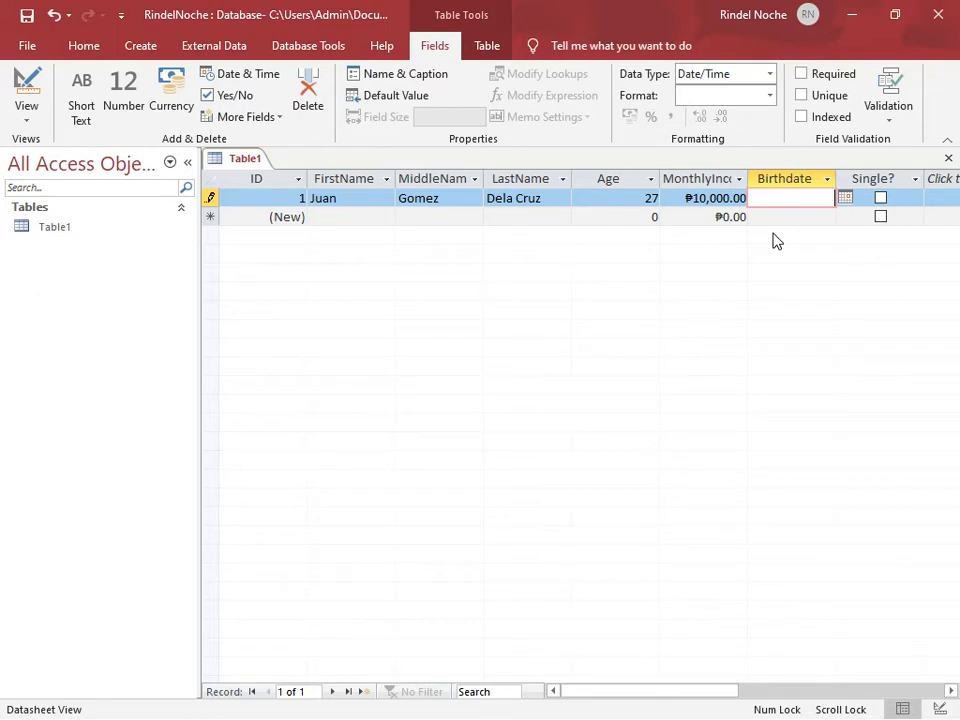
Enter the person's date of birth in the first record's Birthdate field and mark the record as Single
text(11/30/1999)
click(812, 218)
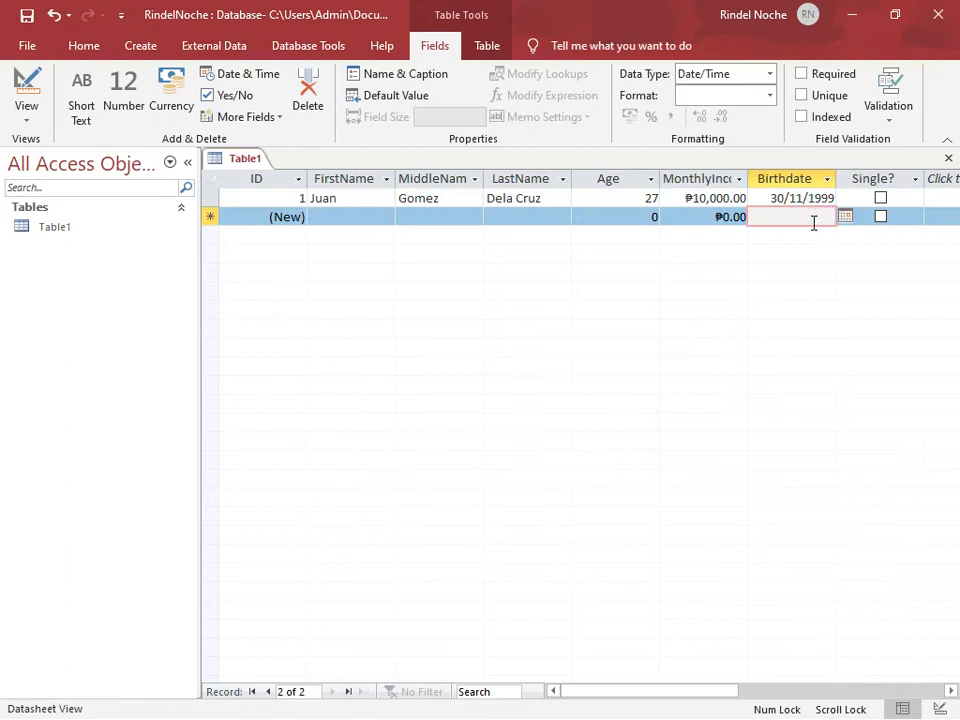
click(880, 199)
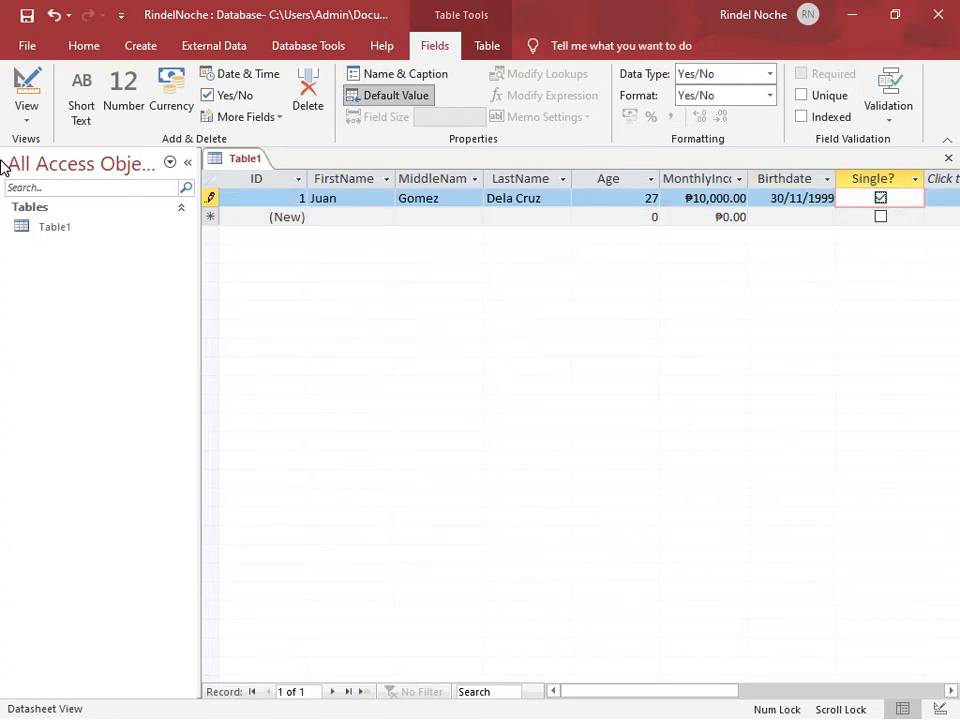
Enter the second person's first, middle and last names in a new record below the first
click(338, 216)
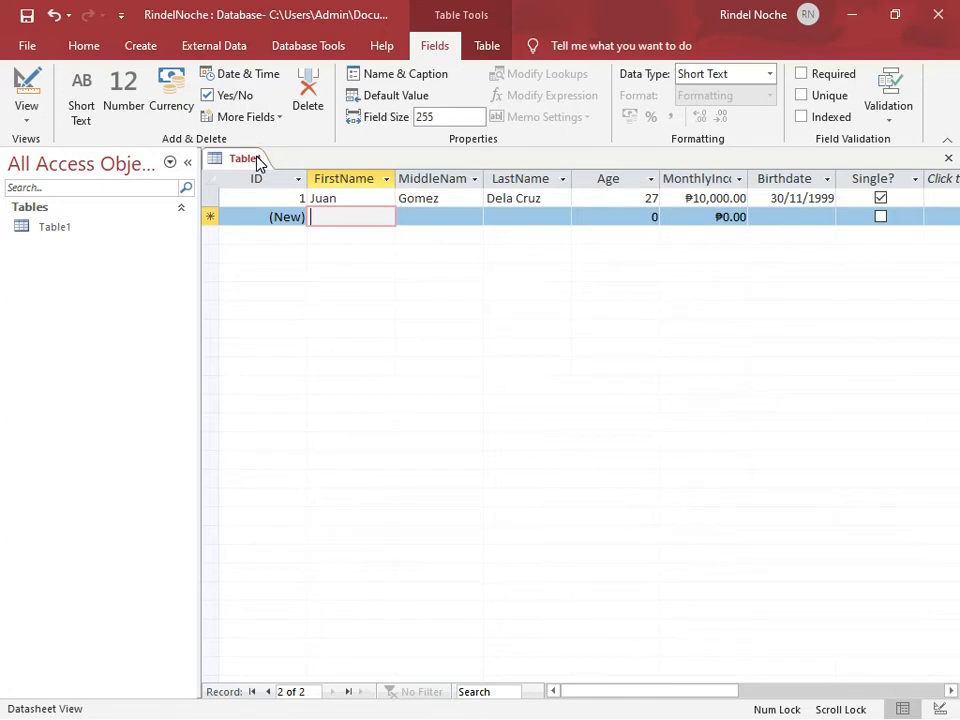
text(F)
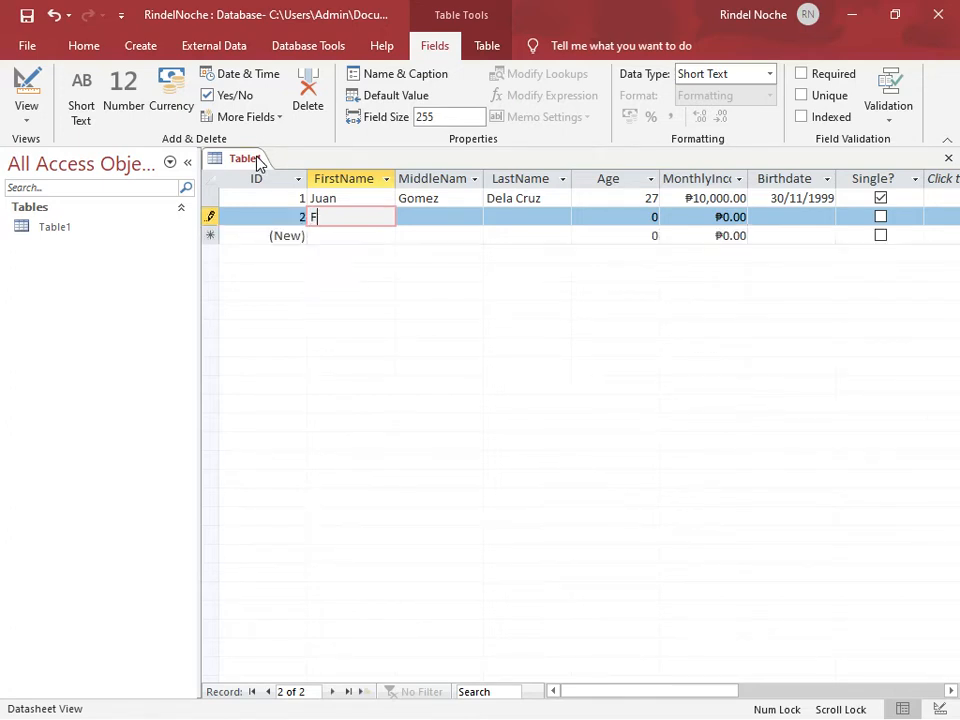
text(rancisco)
key(Tab)
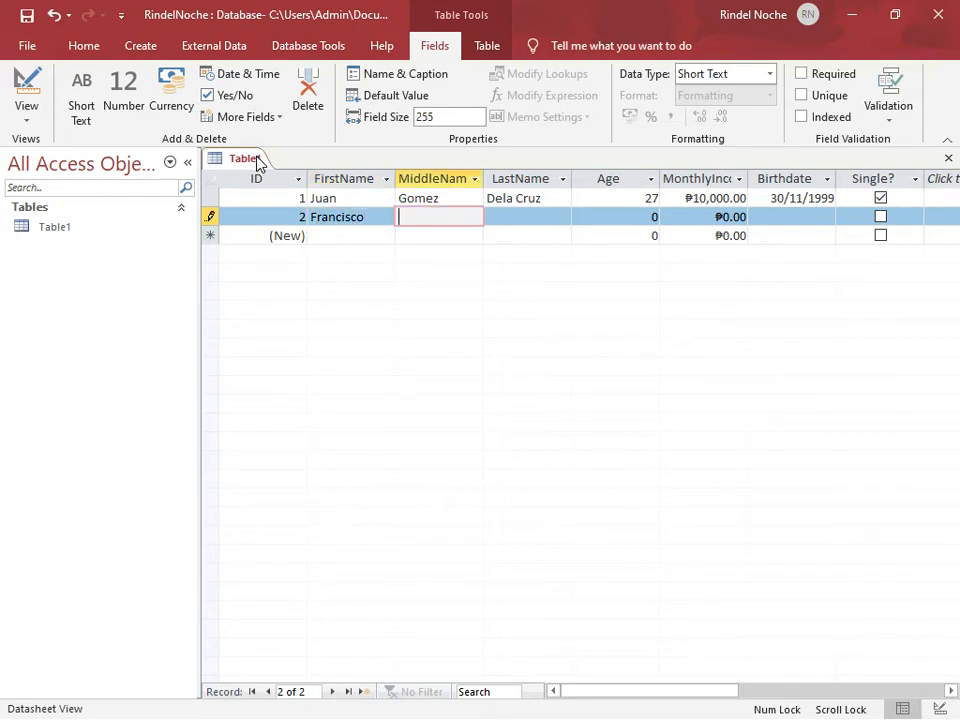
text(Manalo)
key(Tab)
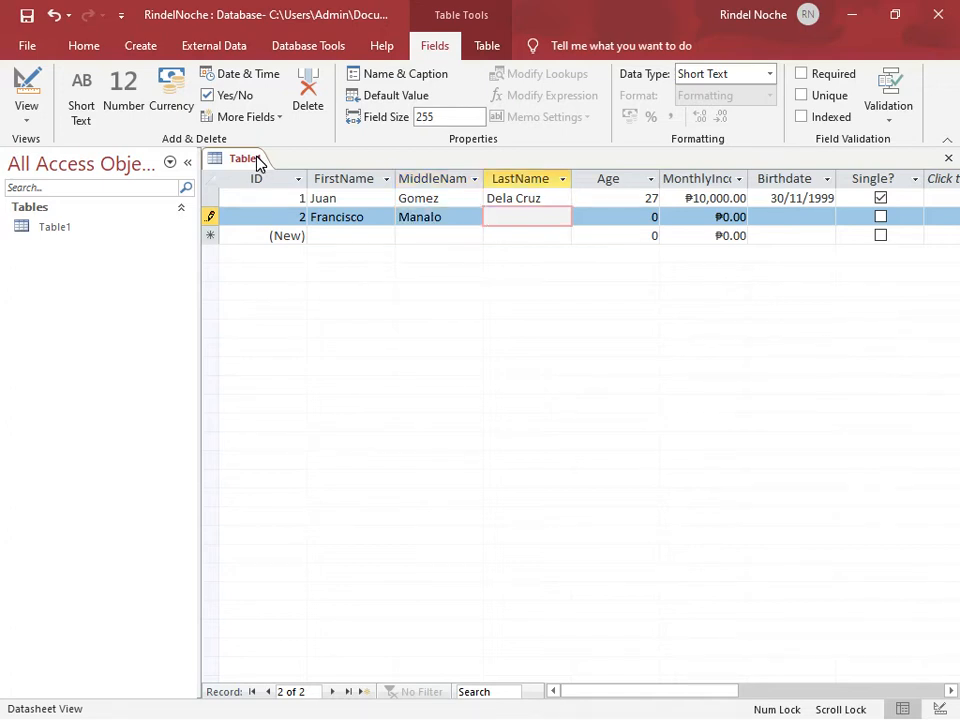
text(Burgos)
Set the second record's Age to 50 and its MonthlyIncome to 50000
click(647, 217)
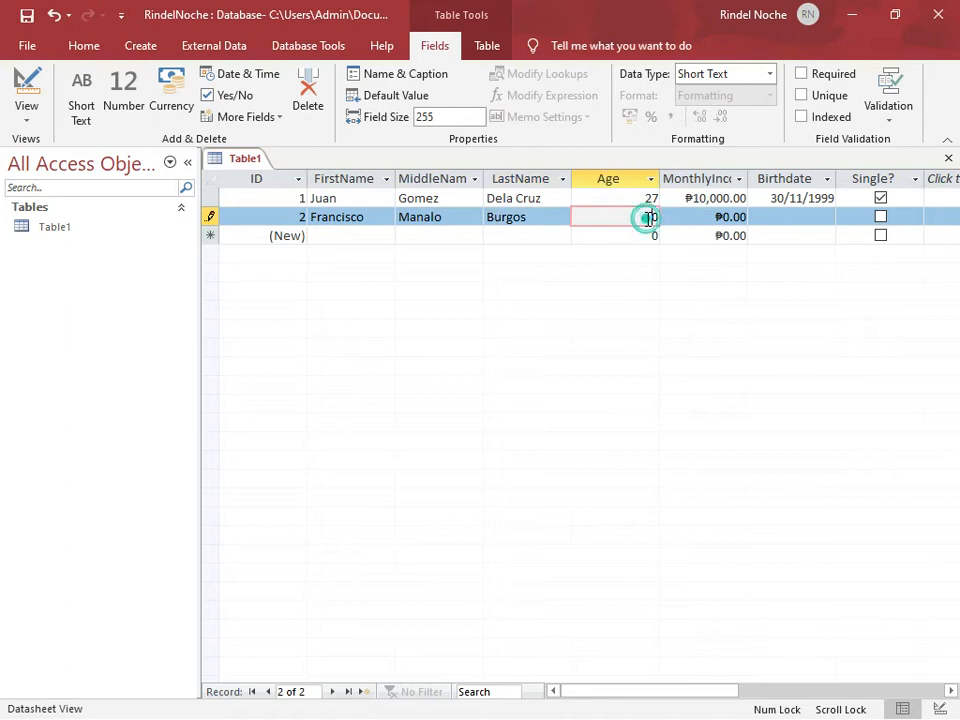
text(5)
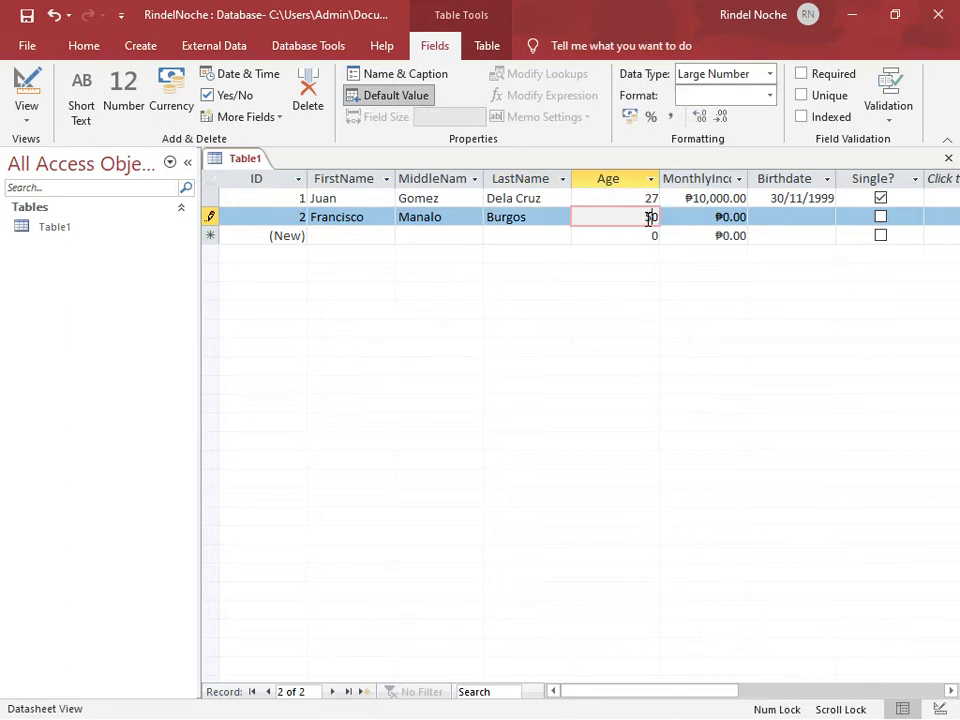
click(729, 218)
double_click(726, 218)
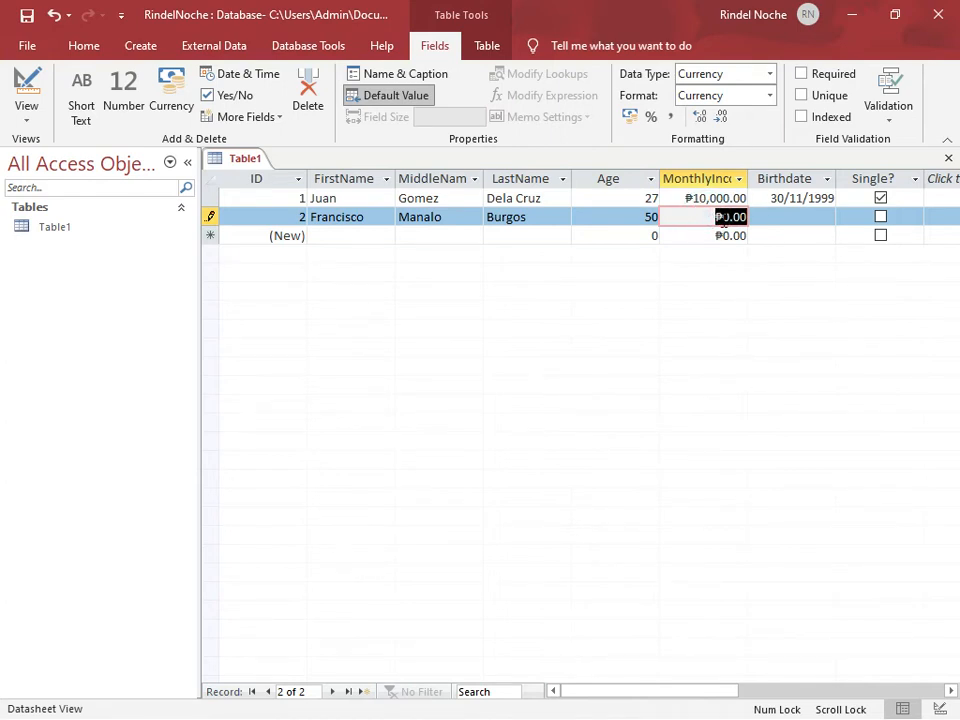
text(50000)
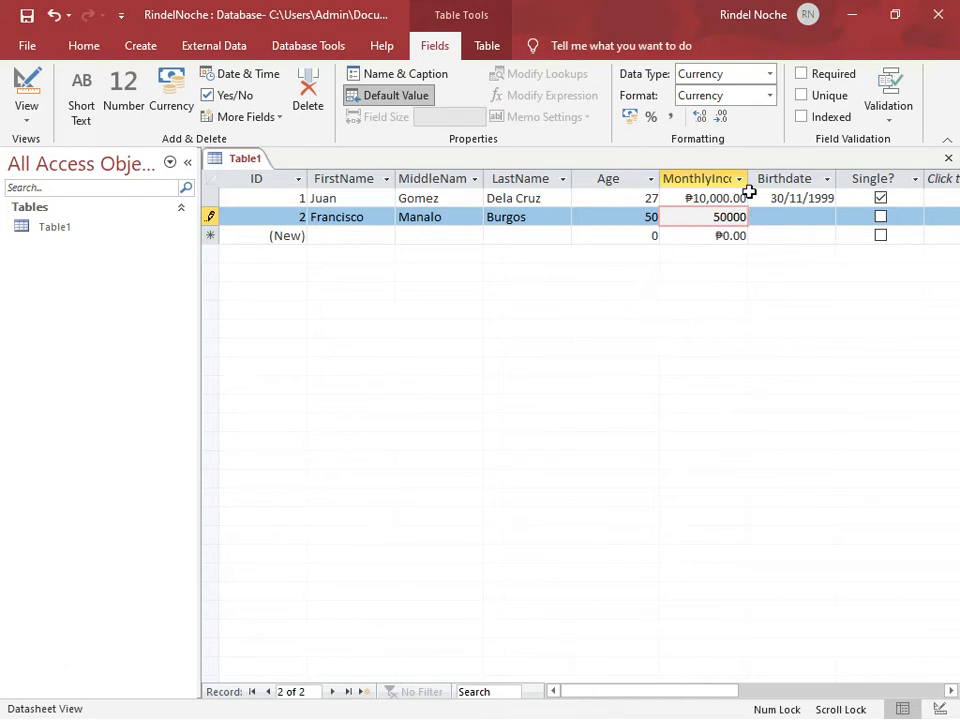
Enter the second person's date of birth in Birthdate, and mark the empty third record as Single
click(786, 214)
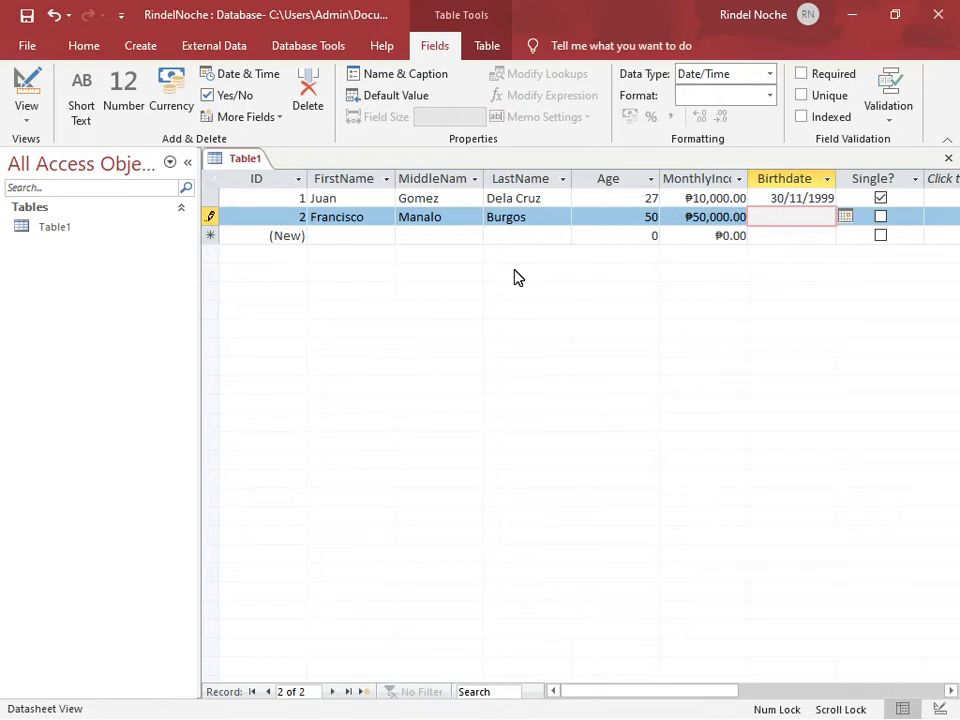
text(12/12/1976)
click(857, 243)
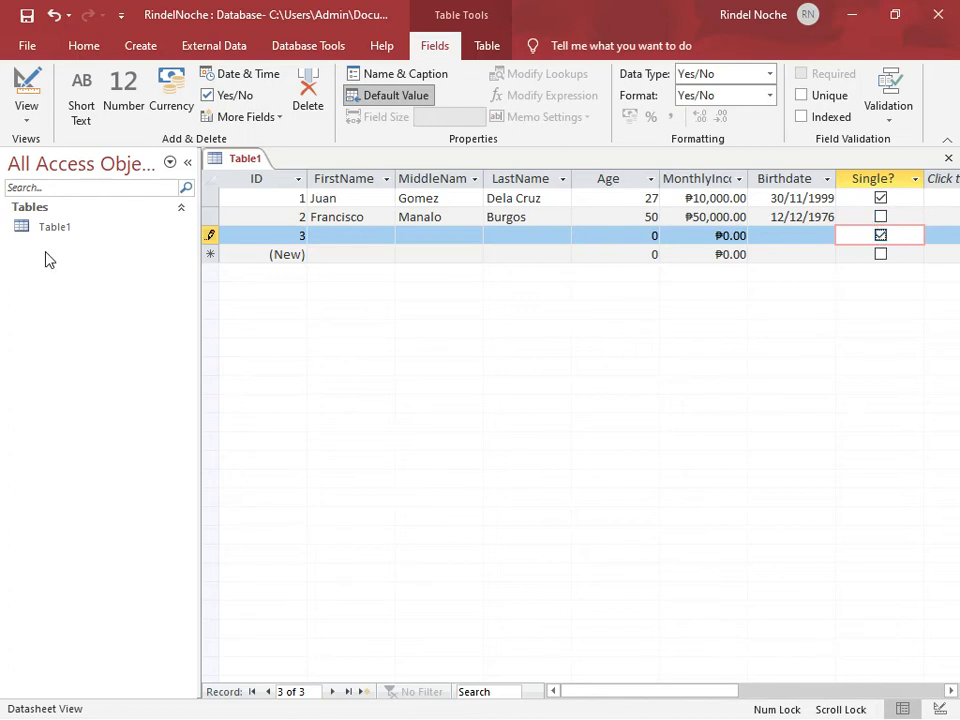
Enter another person's first, middle and last names in the new record below record 3
click(321, 255)
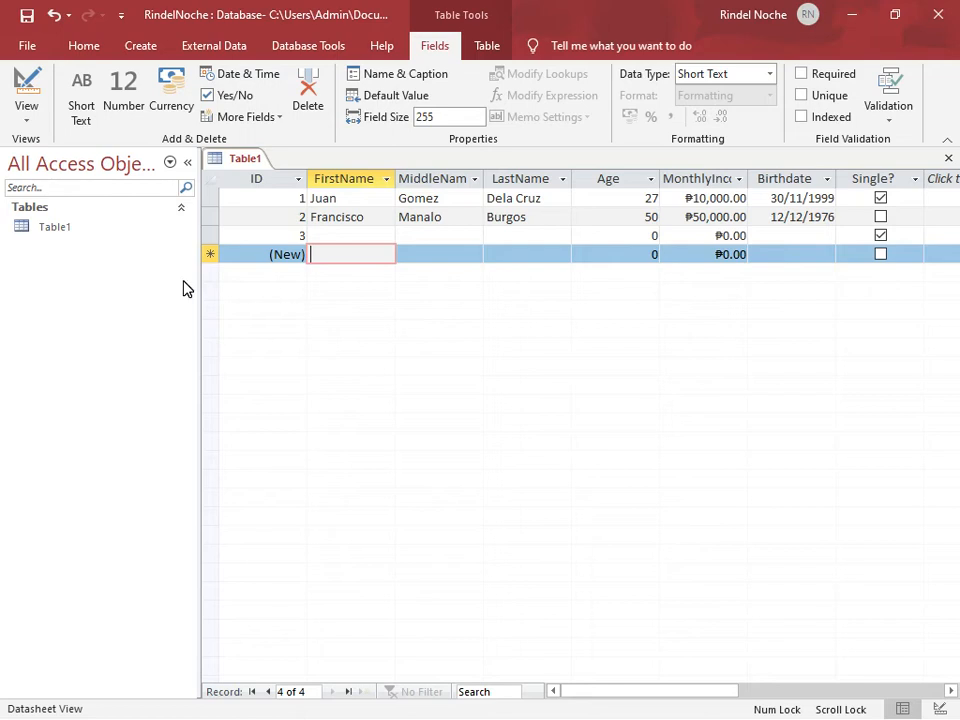
text(Marcelo)
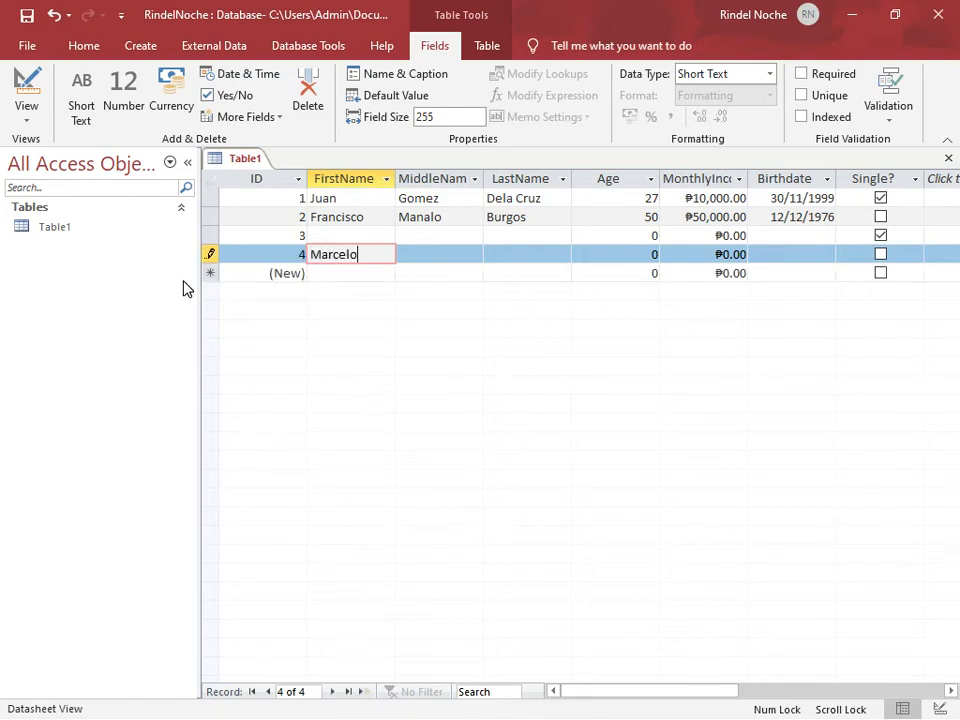
key(Tab)
text(Rodriguez)
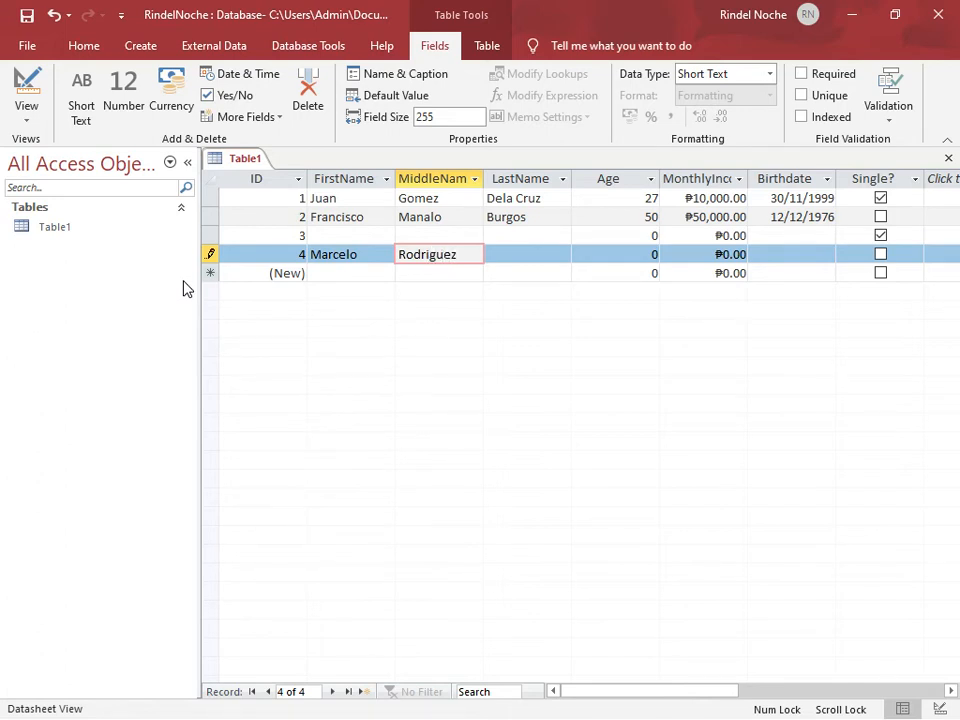
key(Tab)
text(Pascua)
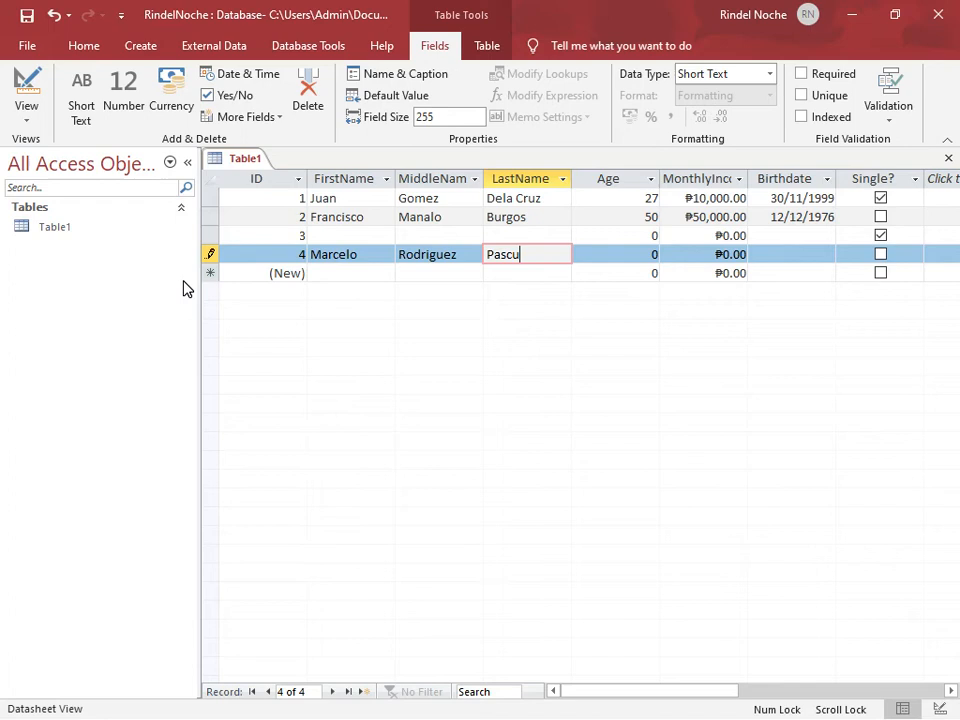
Set the fourth record's Age to 60 and its MonthlyIncome to 80,000
key(Tab)
text(60)
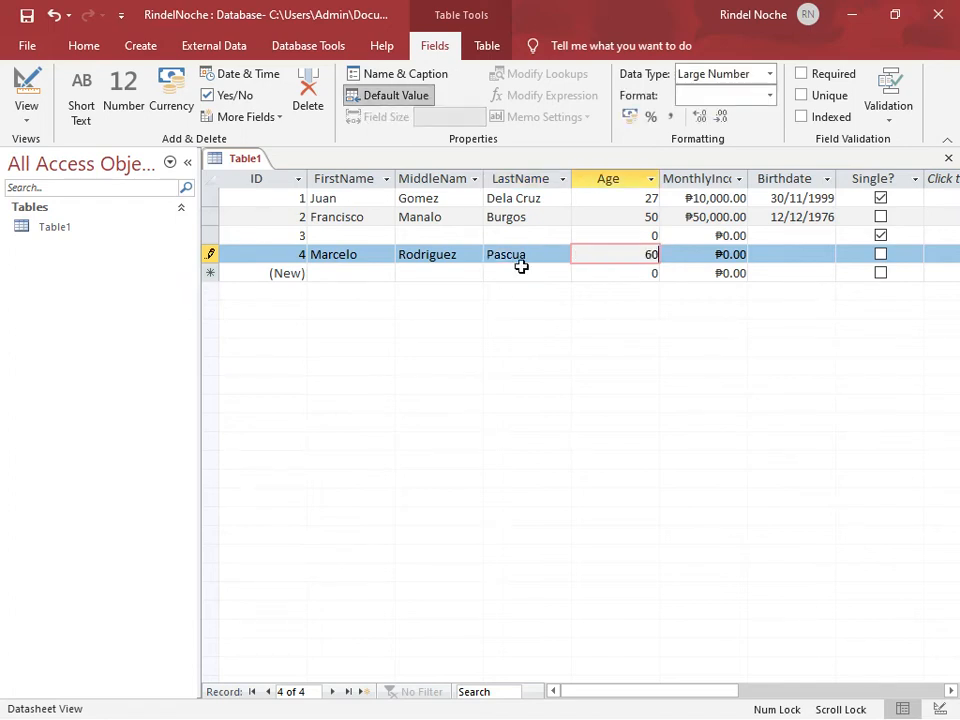
double_click(736, 255)
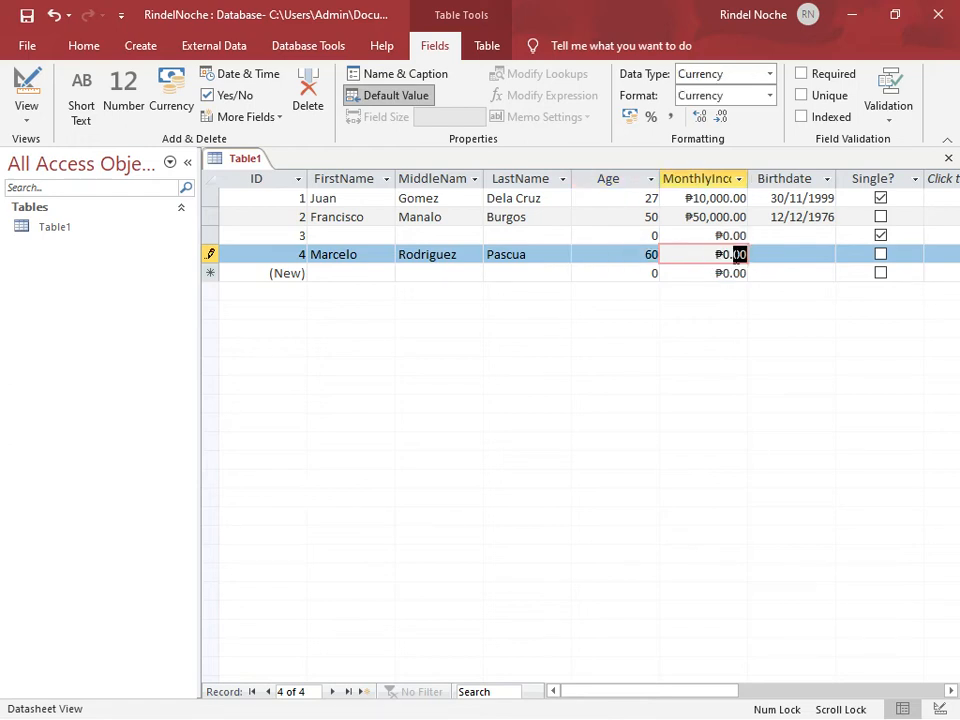
key(ctrl+a)
double_click(734, 257)
click(713, 258)
drag(713, 258, 761, 259)
text(80,000)
Enter the person's date of birth in the fourth record's Birthdate field and commit the record
click(777, 254)
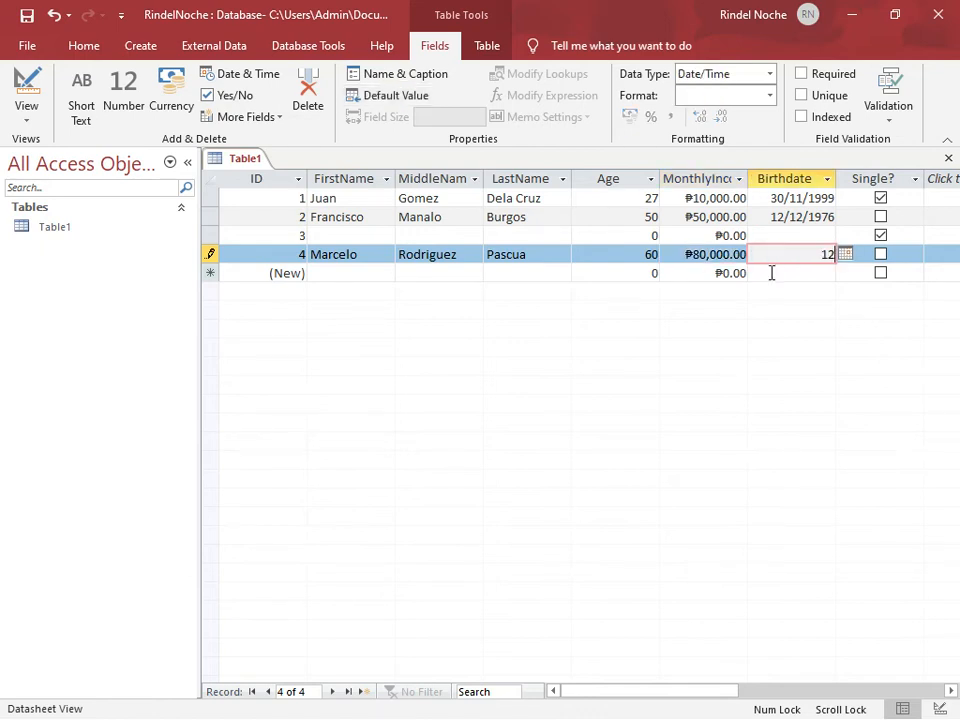
text(1212)
key(BackSpace)
key(BackSpace)
text(/12)
text(196)
key(BackSpace)
key(BackSpace)
key(BackSpace)
text(/1966)
click(778, 275)
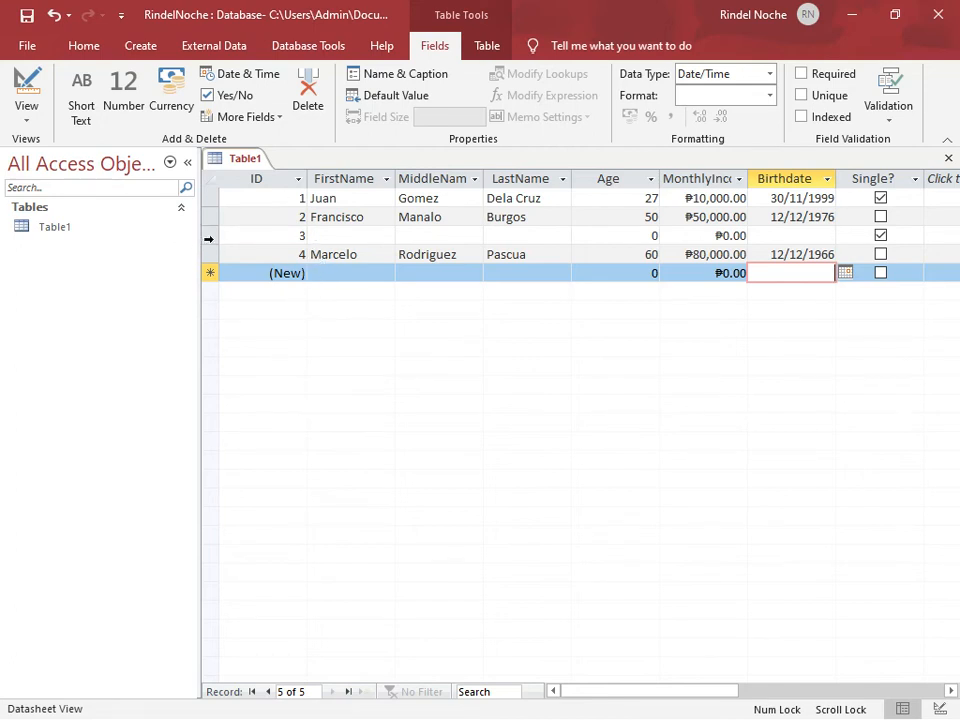
Delete the empty record with ID 3 from the table and confirm the deletion
click(209, 238)
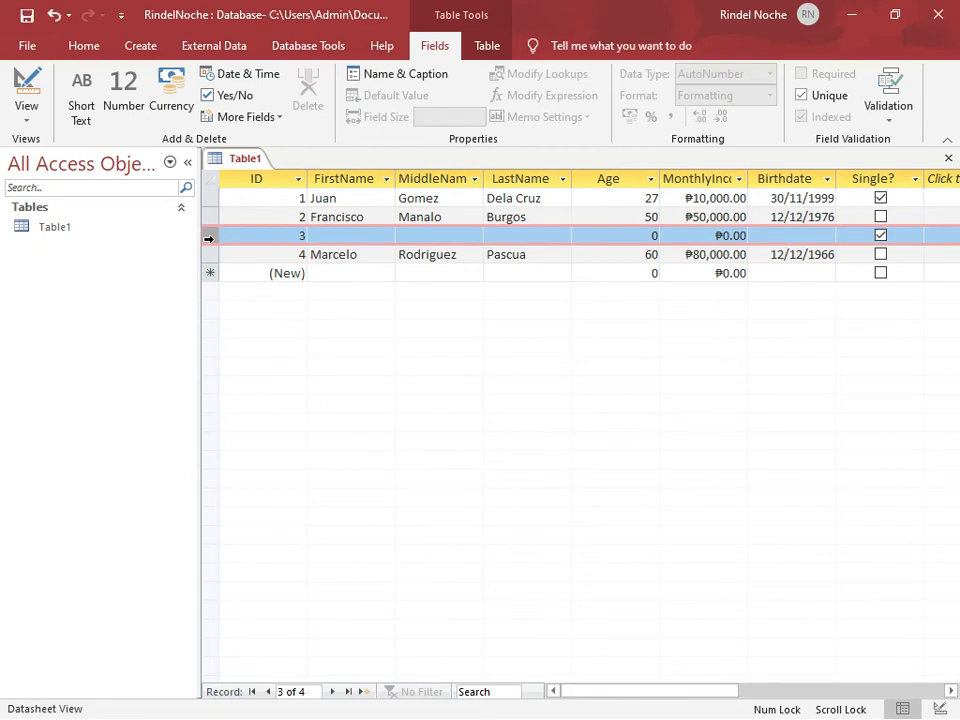
click(291, 255)
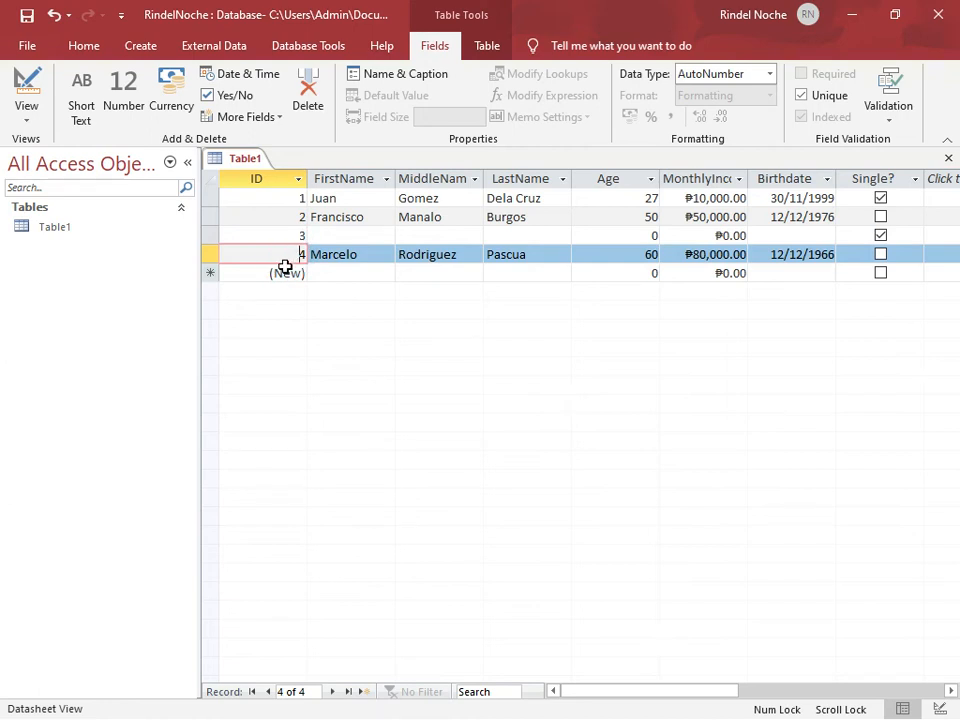
click(207, 238)
right_click(207, 240)
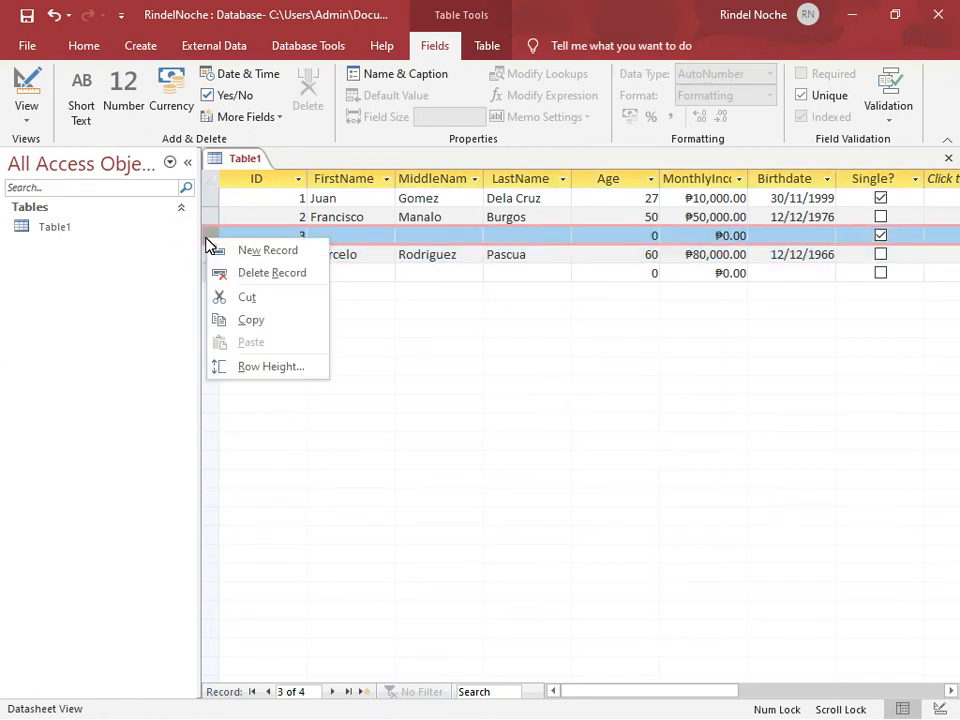
click(238, 277)
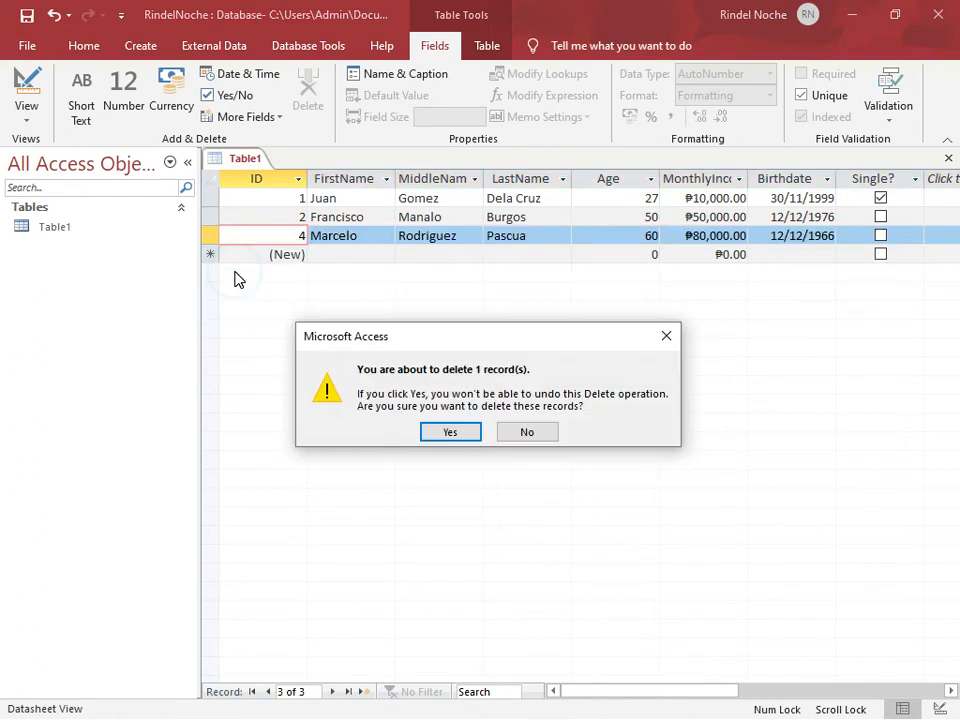
click(463, 438)
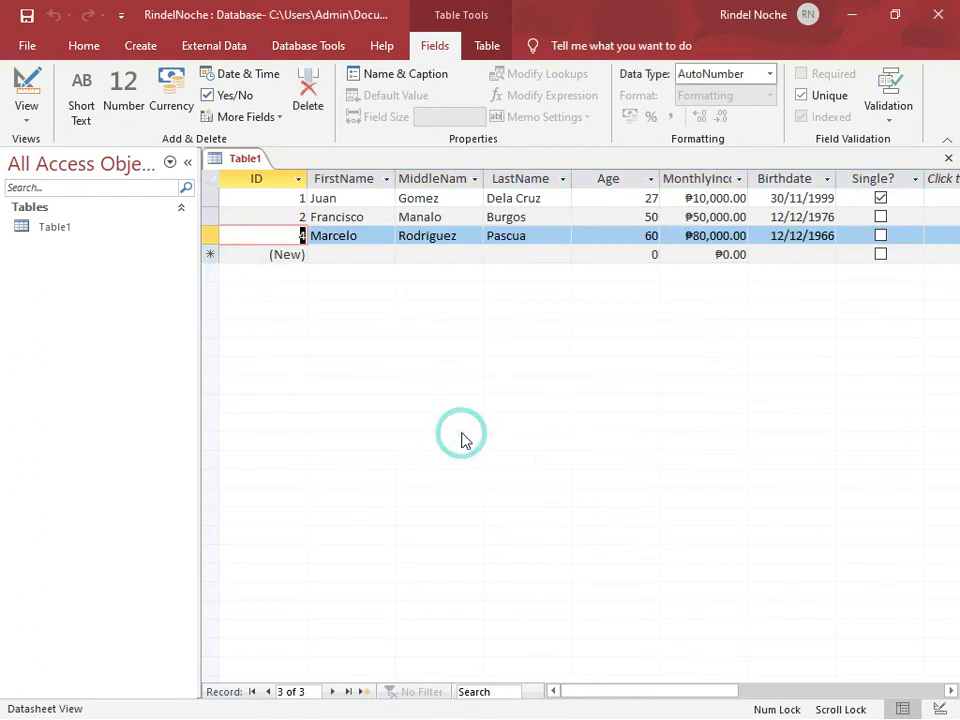
click(324, 256)
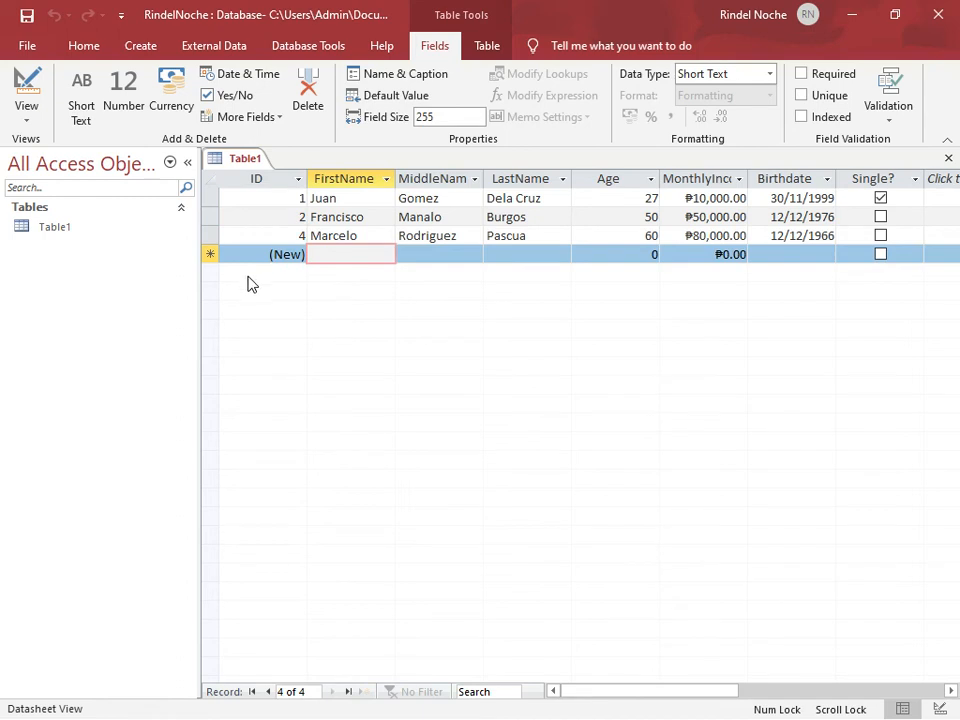
Switch the table to Design view, saving it under the name Information
click(28, 92)
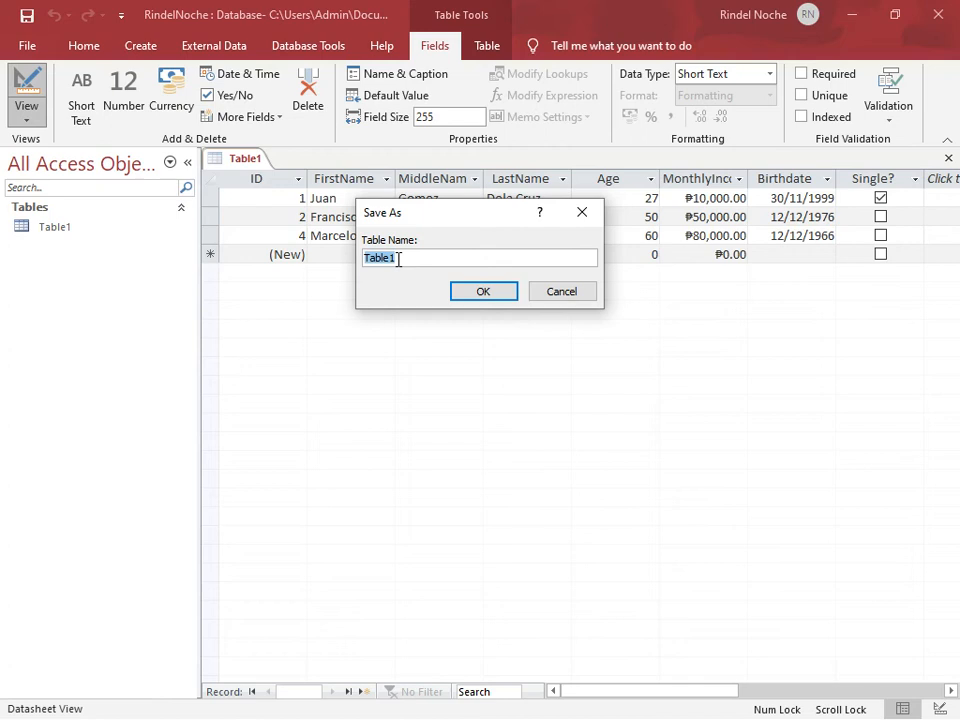
text(Information)
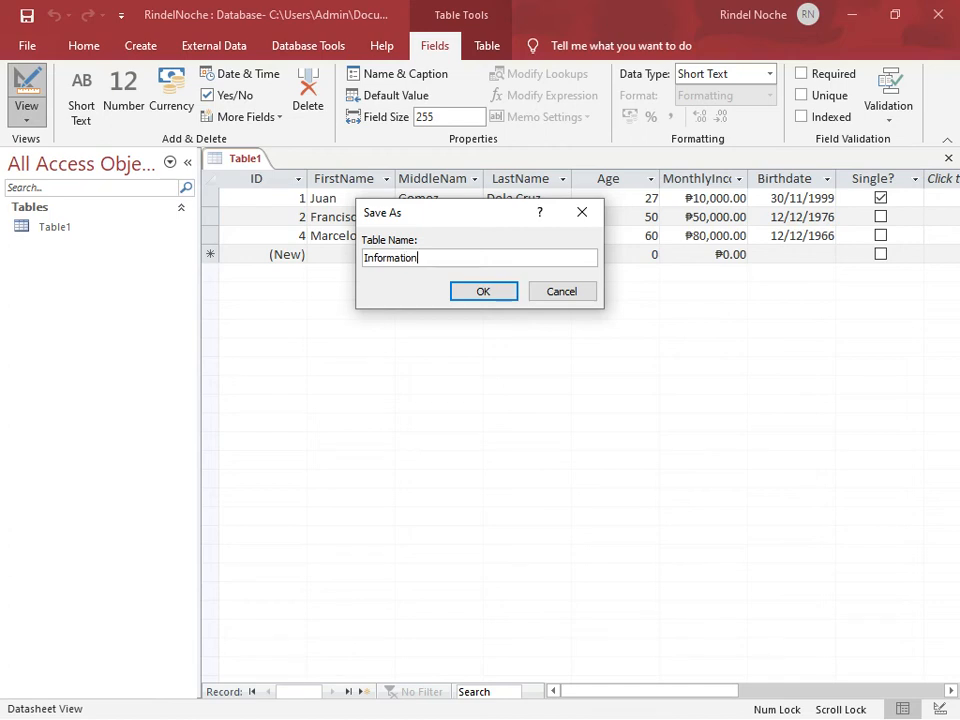
key(Return)
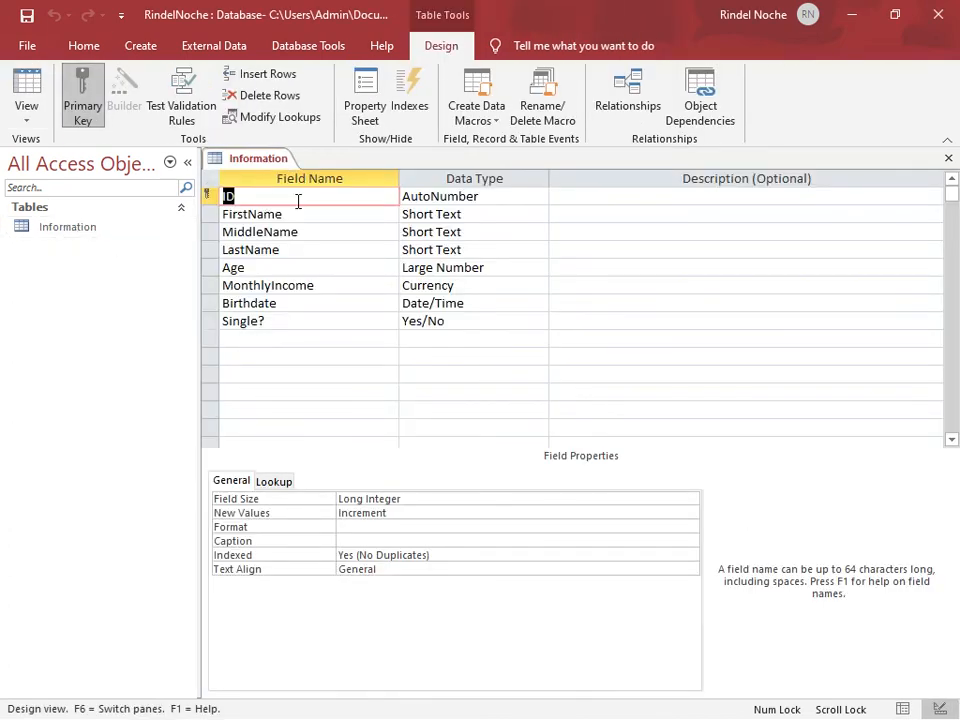
Set the Required property of the FirstName field to Yes
click(489, 197)
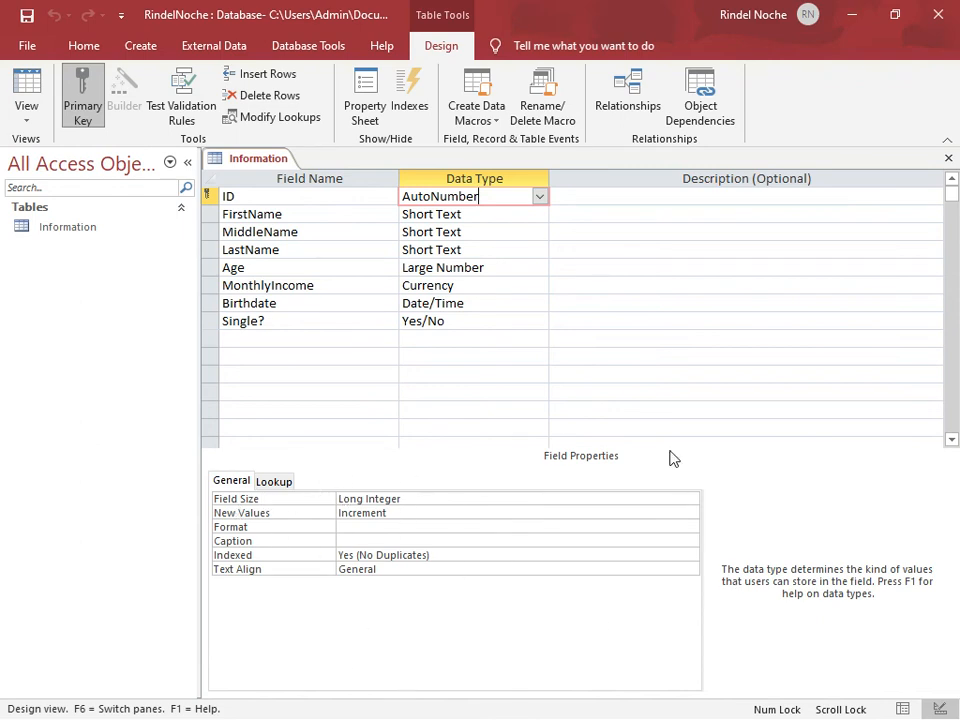
click(482, 214)
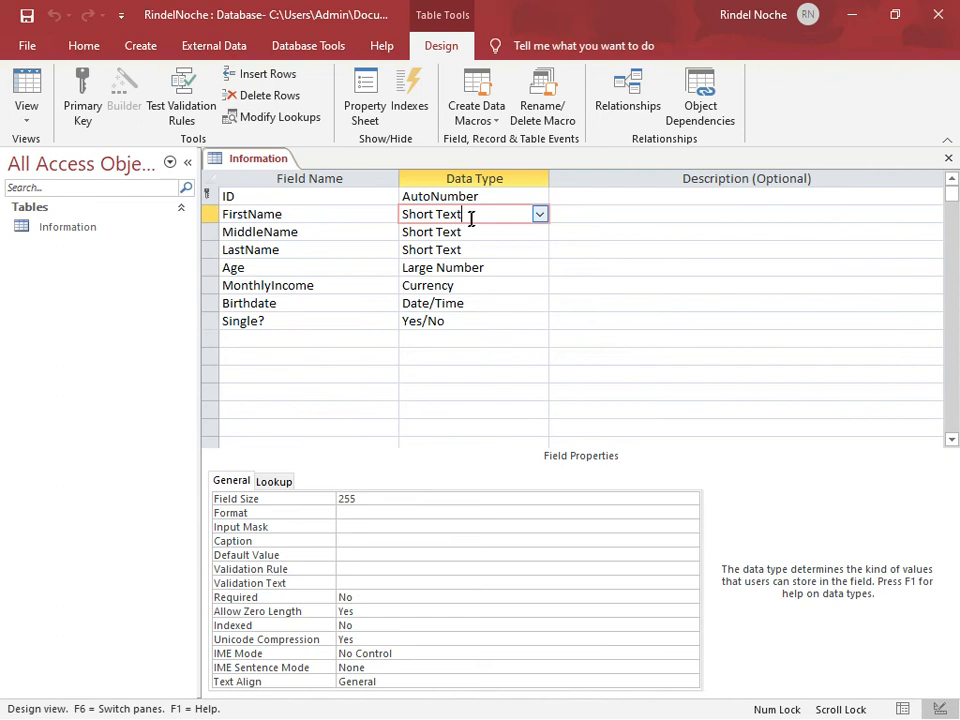
click(540, 216)
click(540, 216)
scroll(454, 360, down, 1)
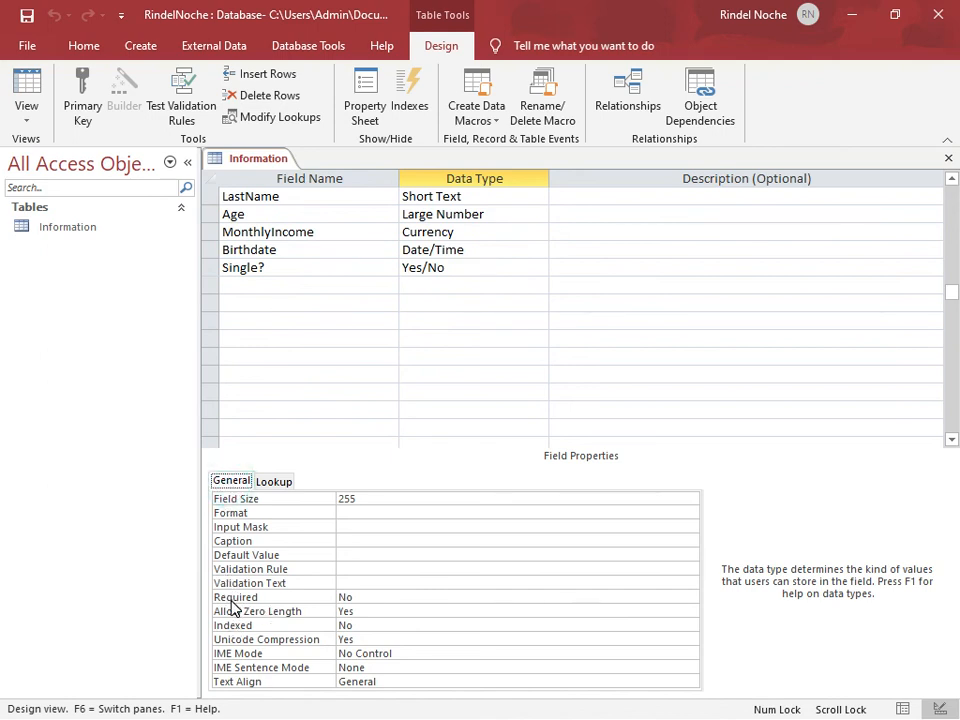
click(375, 597)
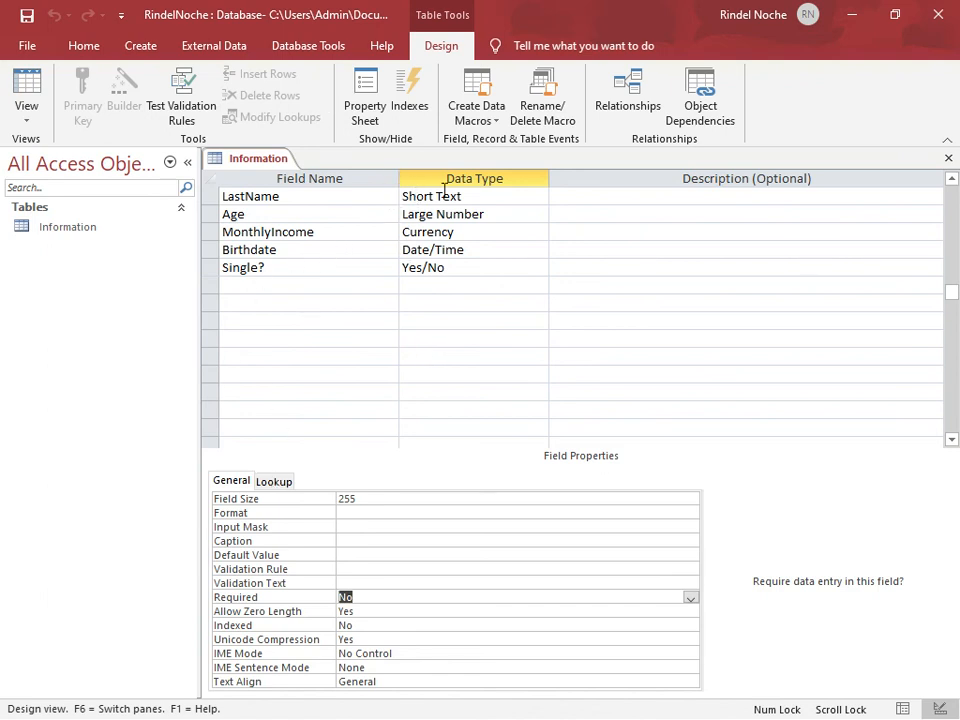
click(362, 600)
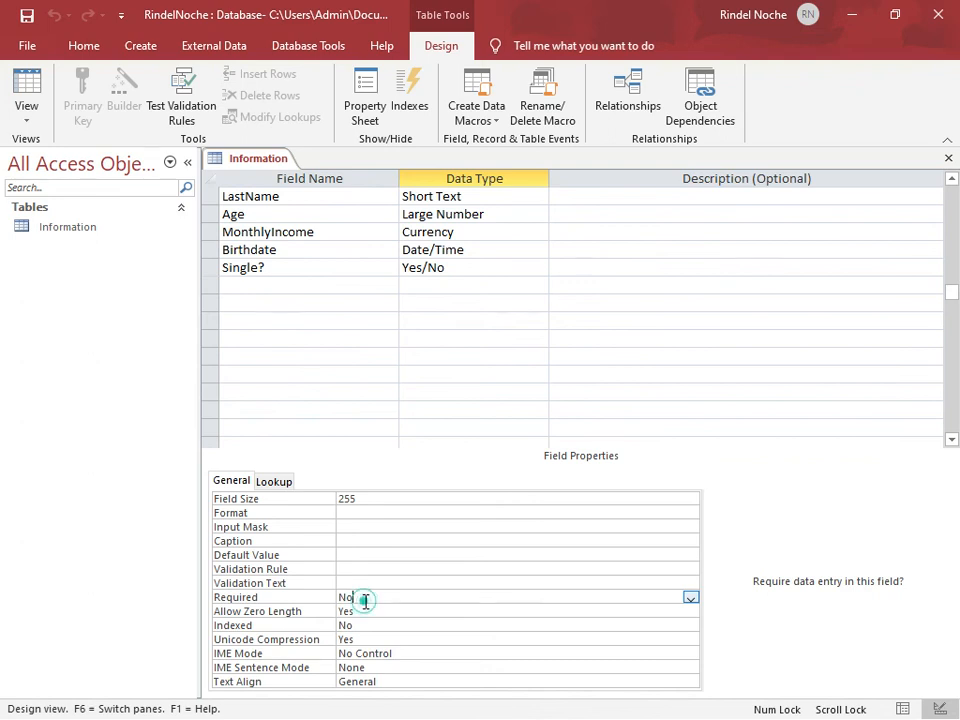
click(692, 598)
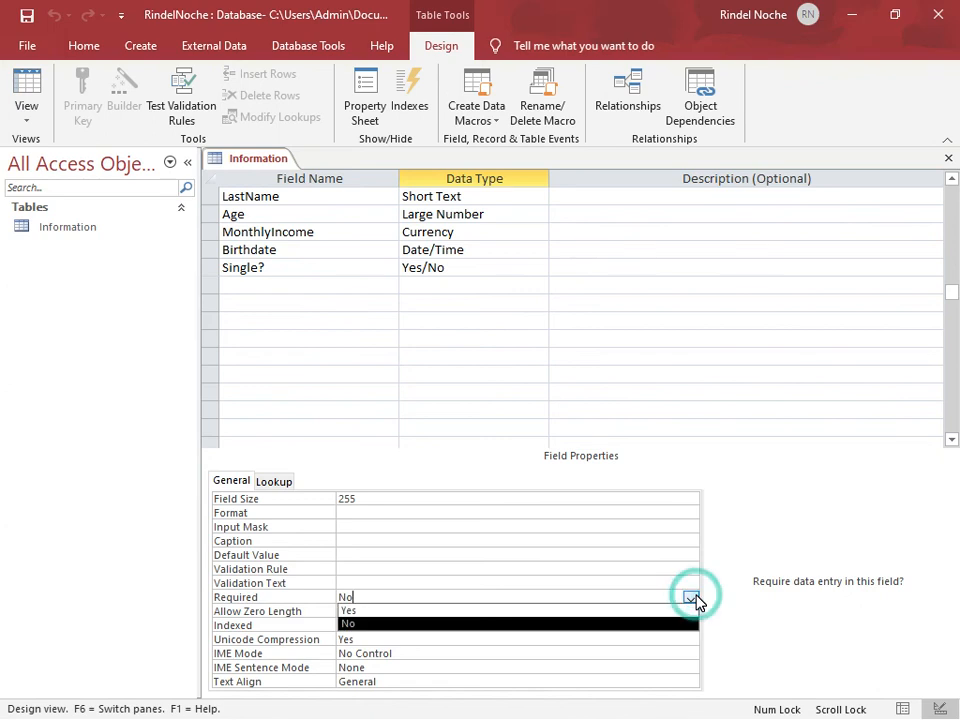
click(539, 610)
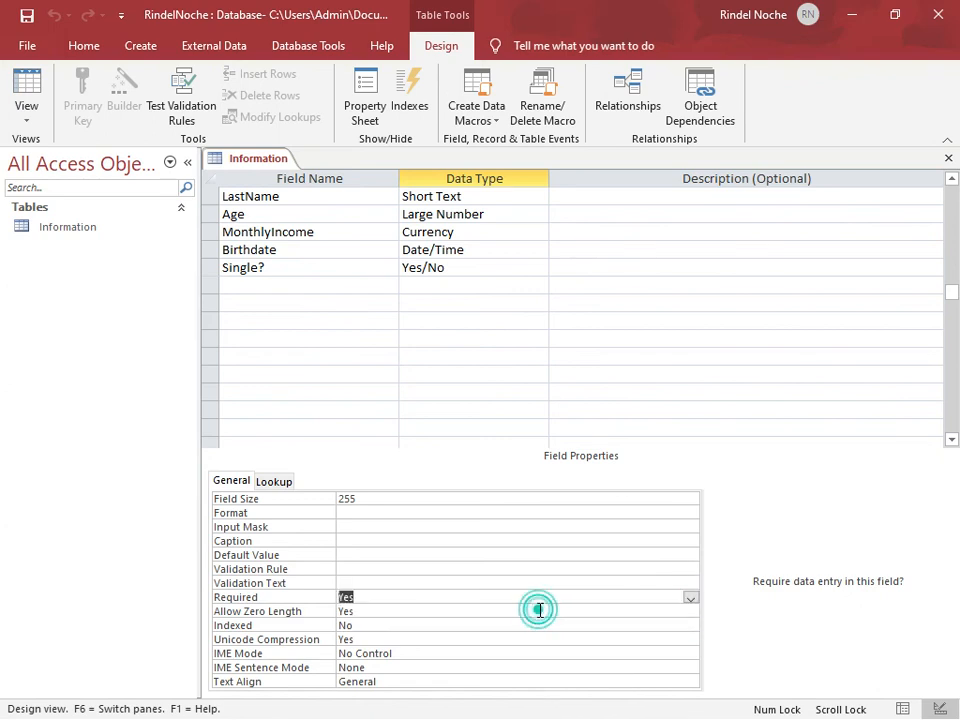
scroll(418, 300, up, 1)
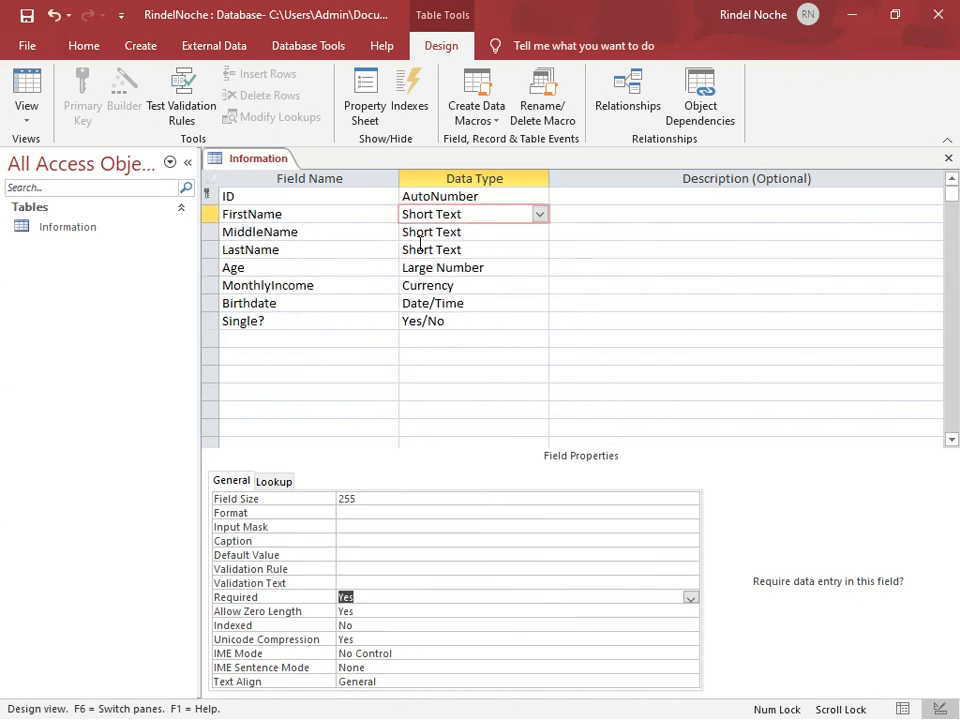
Set the Required property of the MiddleName field to Yes
click(502, 234)
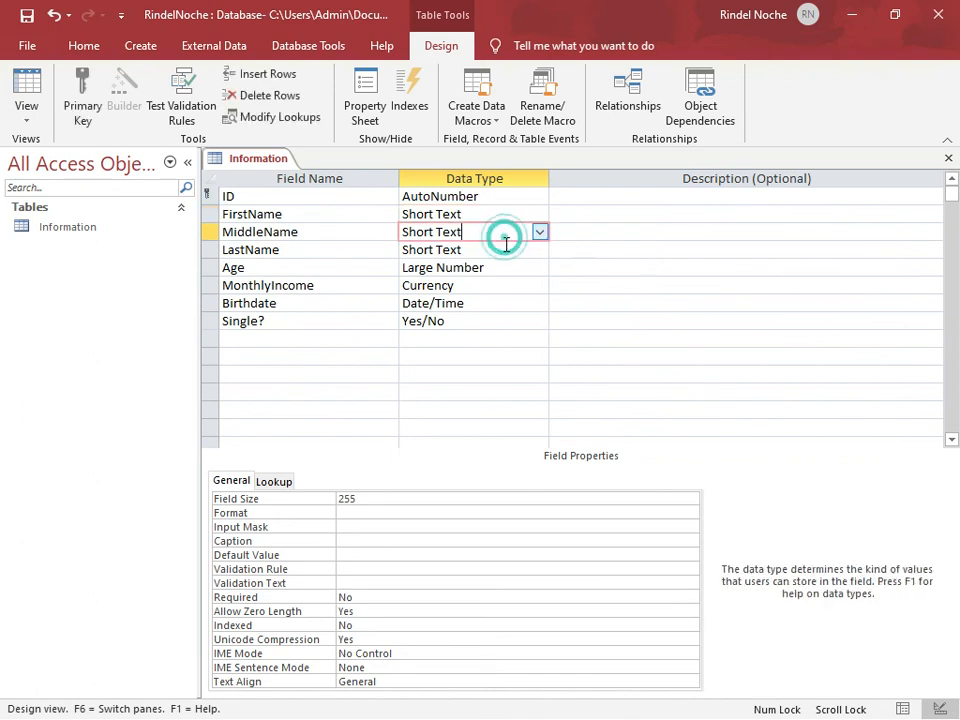
click(416, 597)
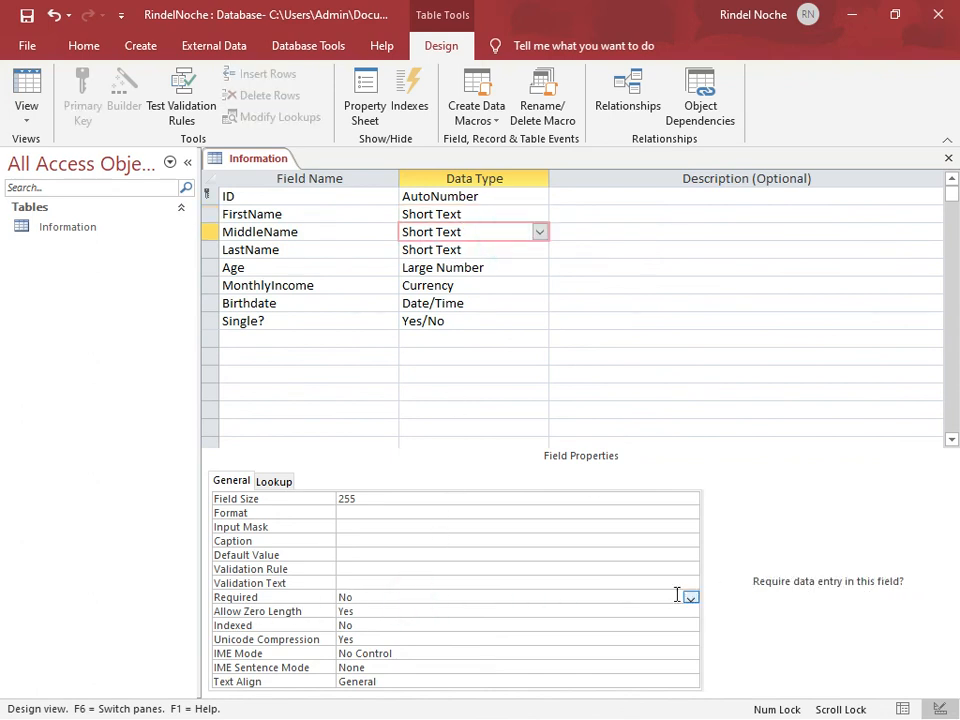
click(690, 597)
click(311, 458)
Set the Required property of the LastName field to Yes, and check the setting on MiddleName and LastName
click(508, 257)
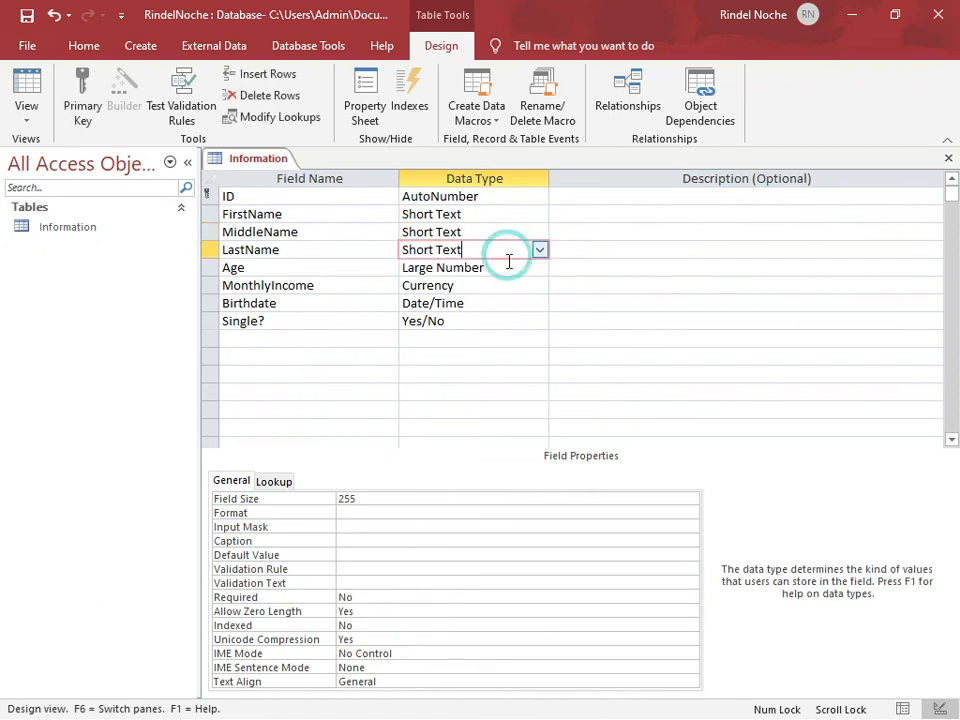
click(372, 603)
click(690, 598)
click(556, 611)
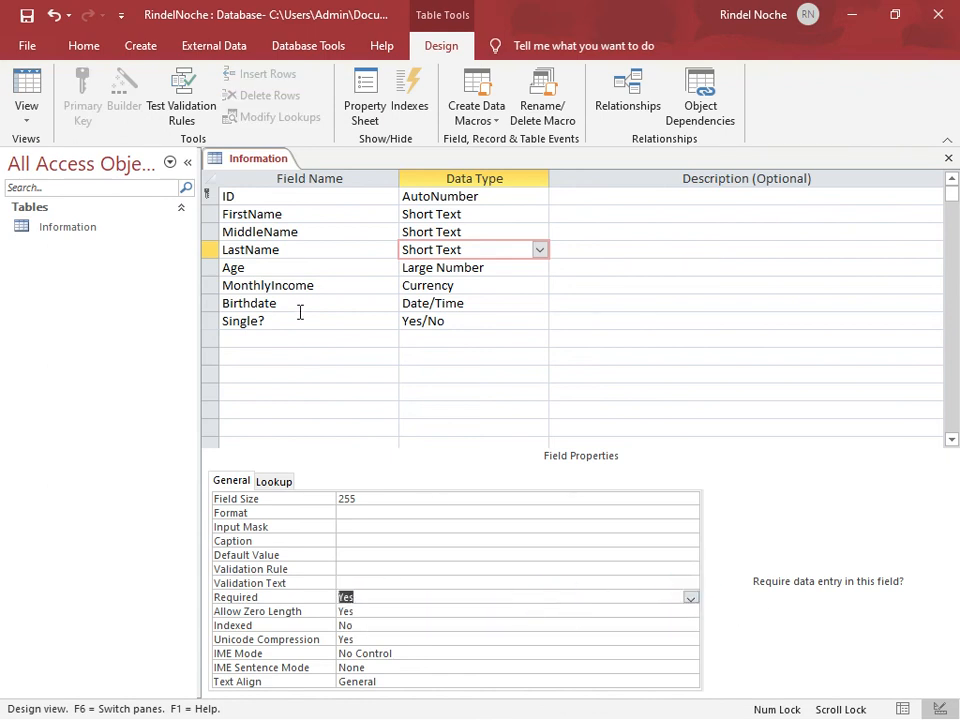
click(412, 232)
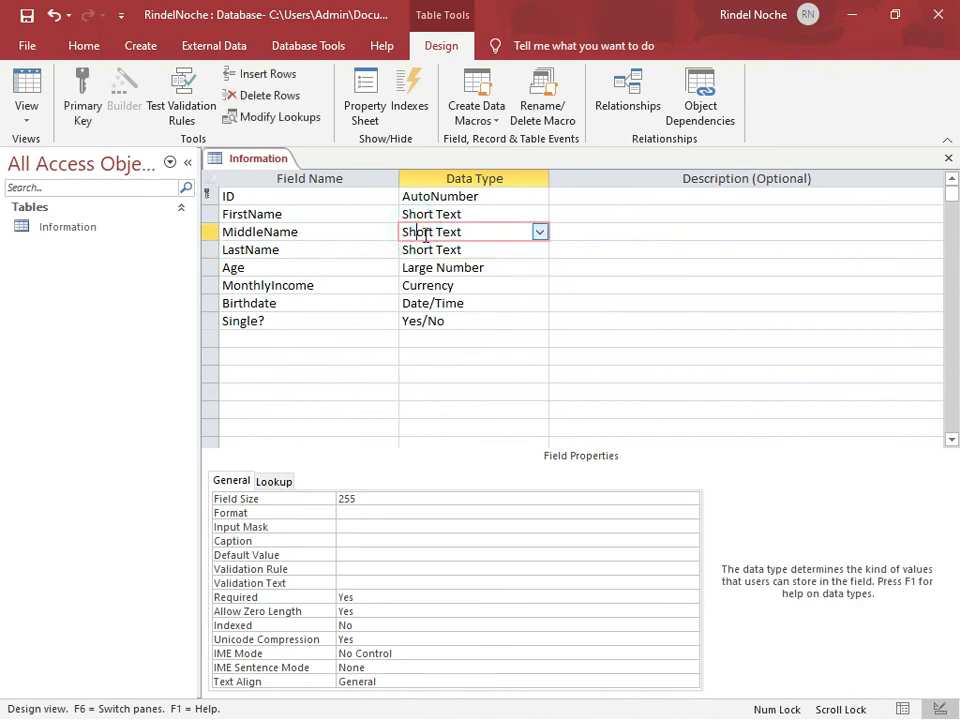
click(419, 249)
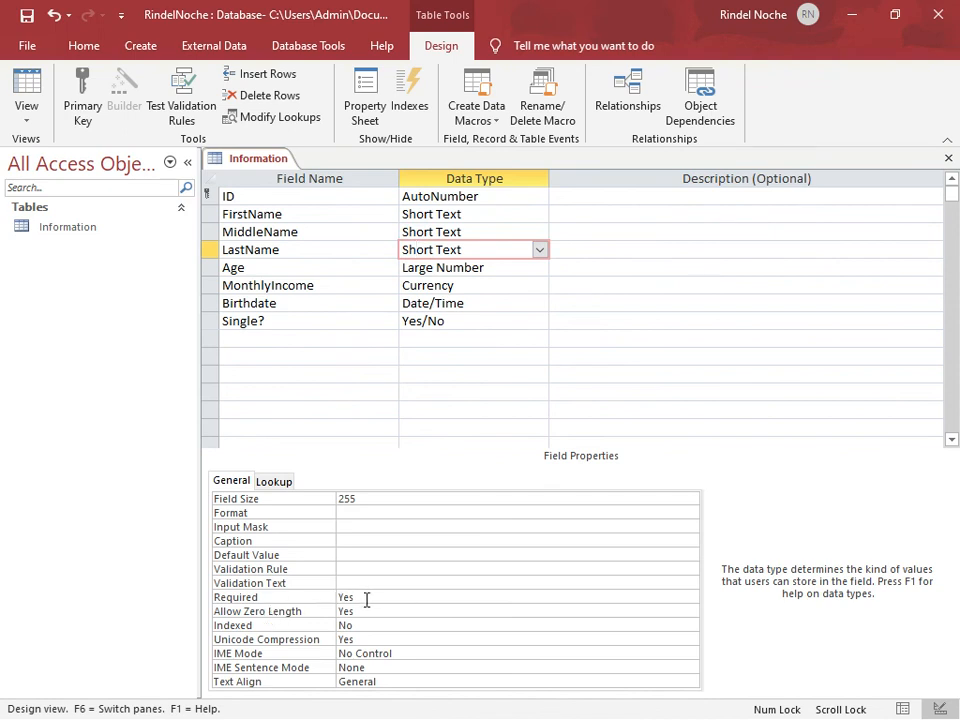
Save the table design, have the existing data tested against the new rules, and reopen Information in Datasheet view
click(28, 52)
click(26, 54)
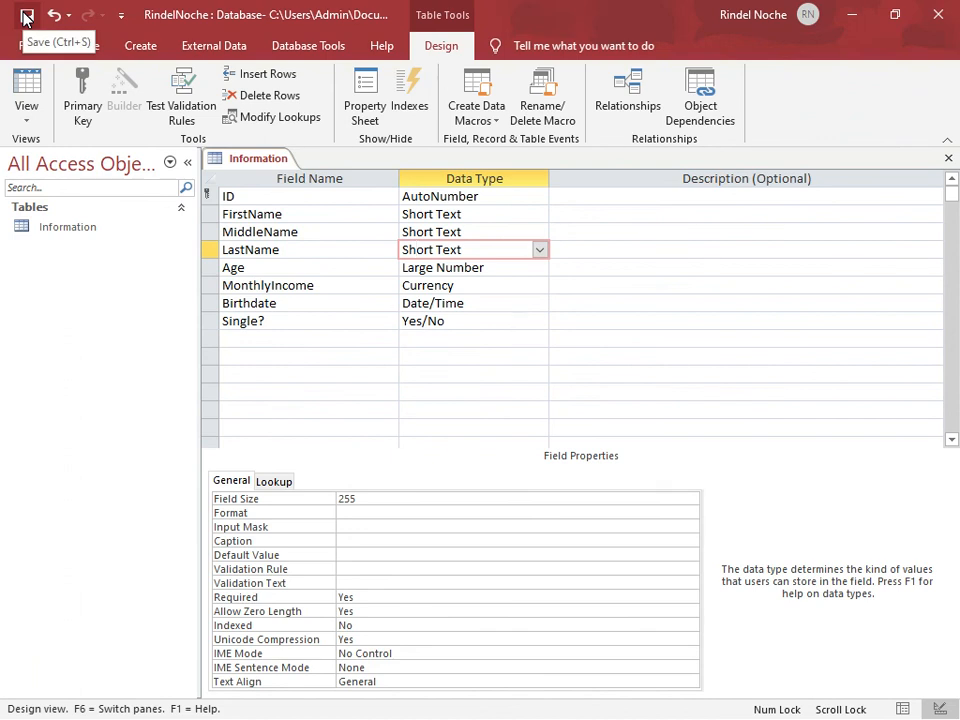
click(26, 15)
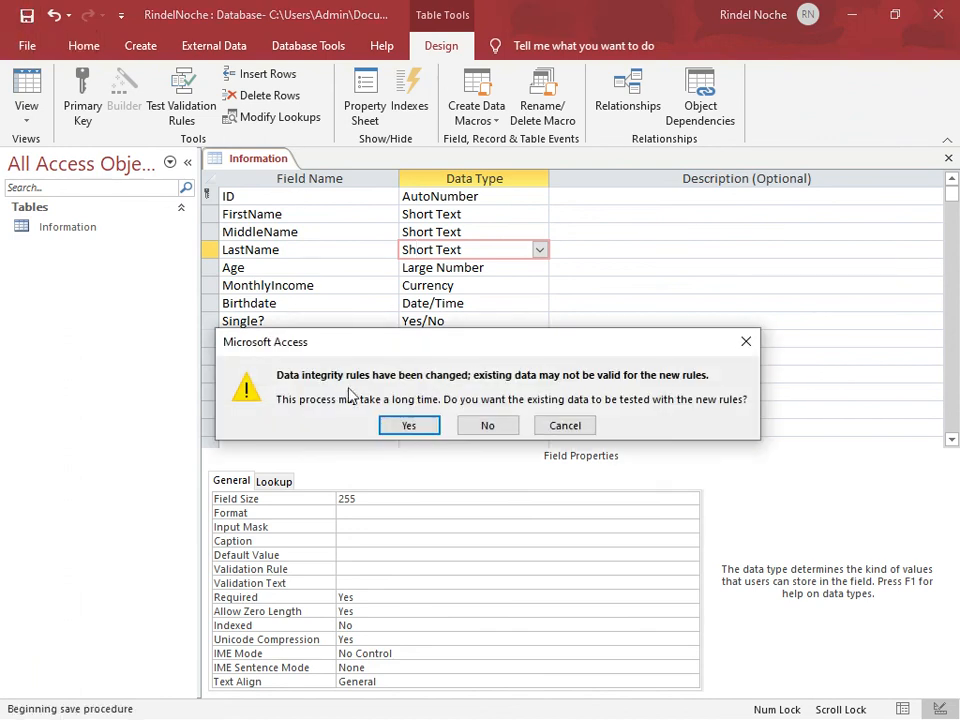
click(405, 427)
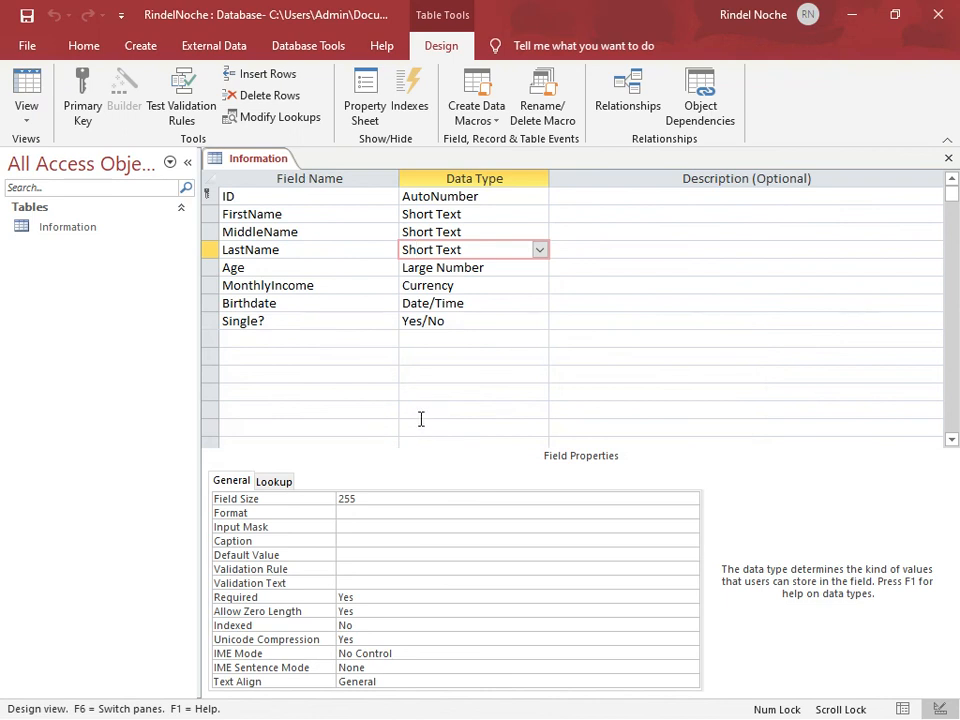
double_click(120, 240)
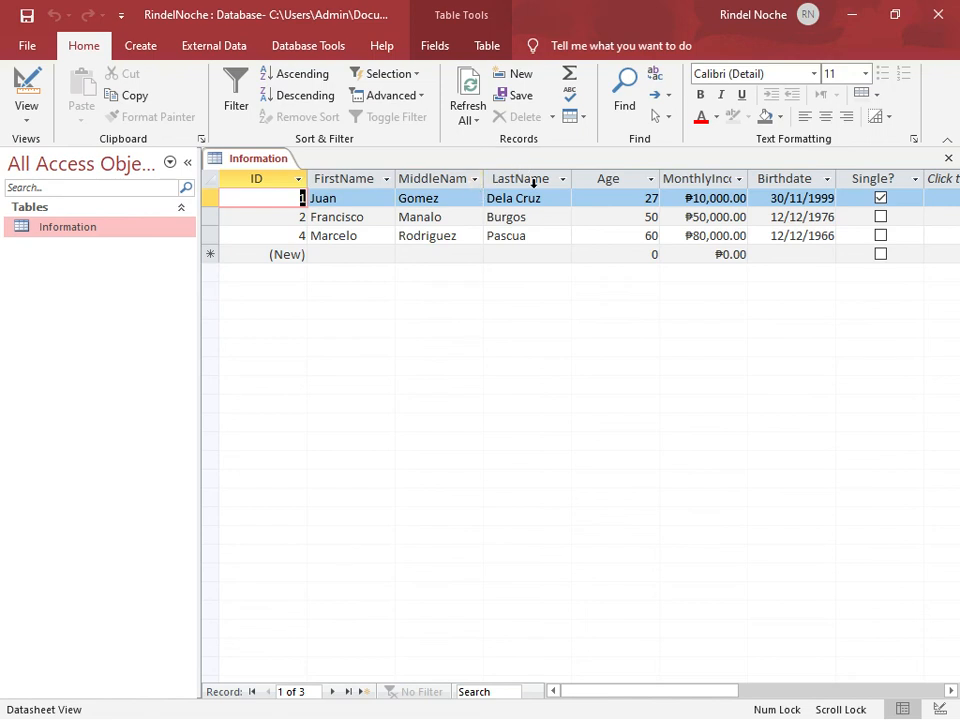
Start a new record with Age 45 and MonthlyIncome 45,000, leaving the name fields empty
click(627, 254)
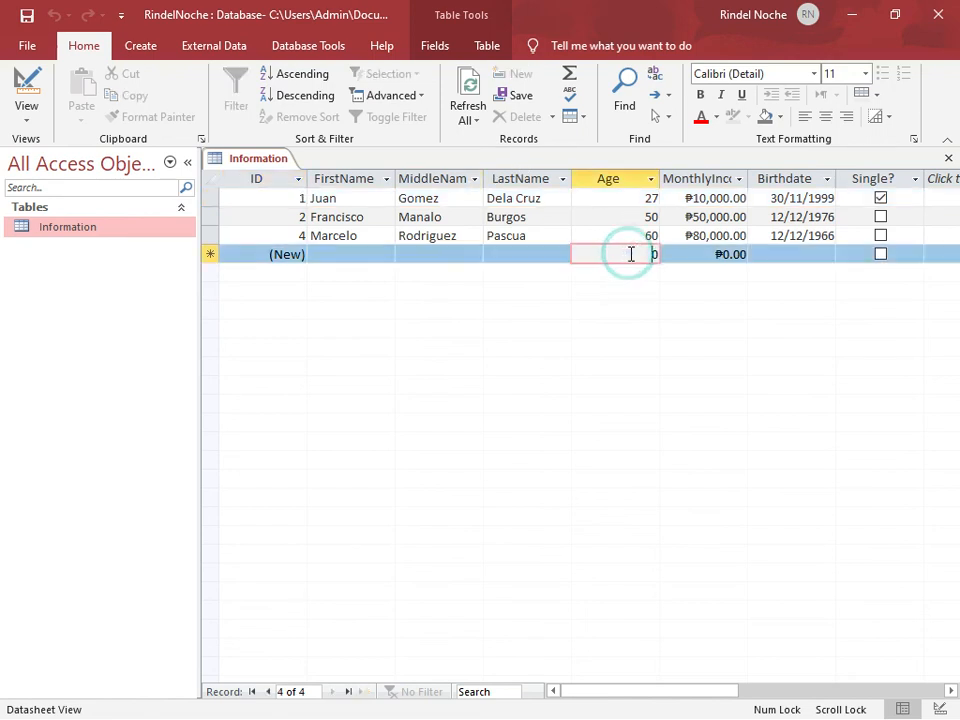
key(Delete)
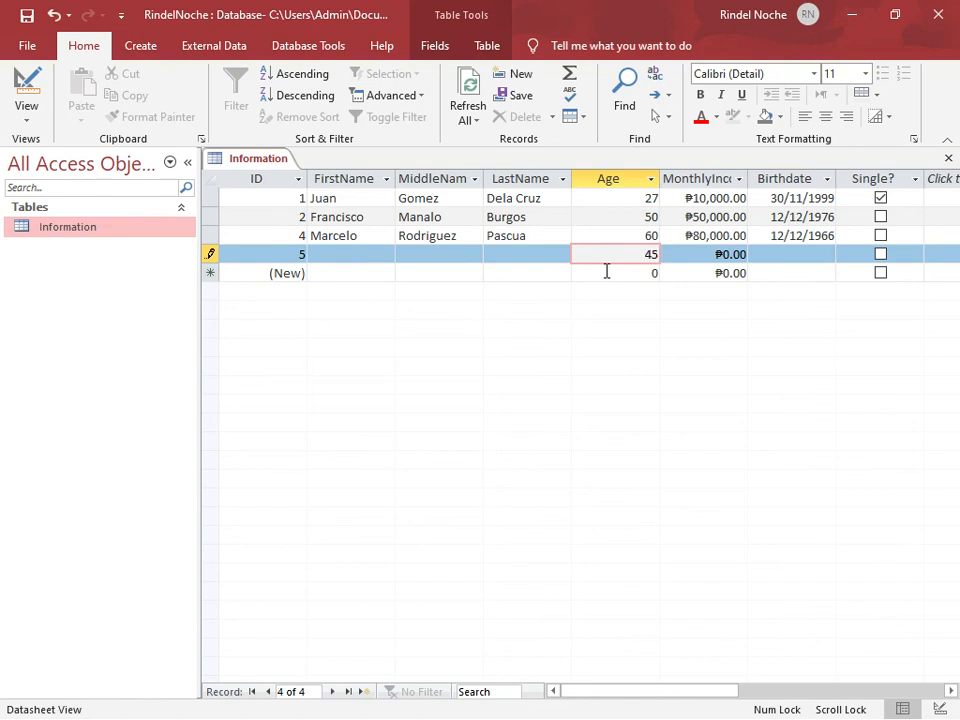
key(Tab)
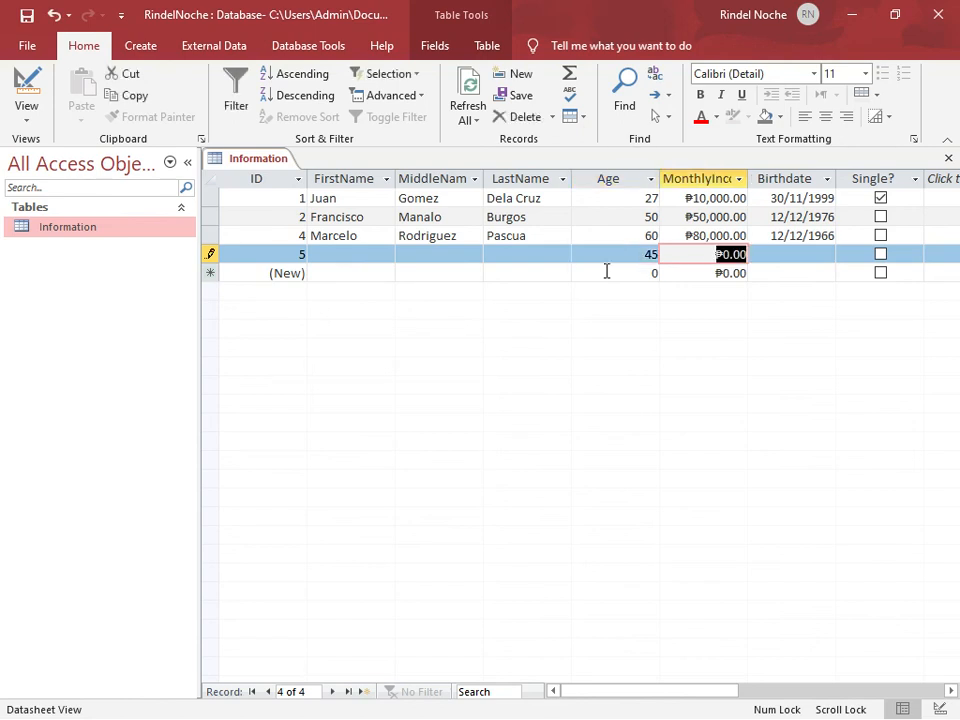
text(45000)
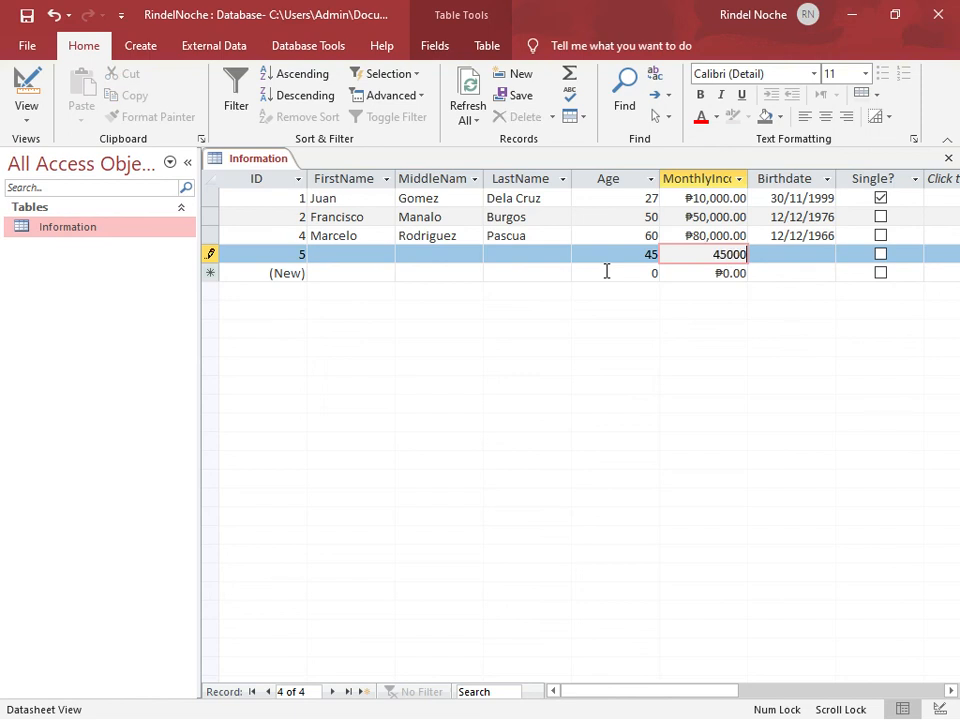
key(Tab)
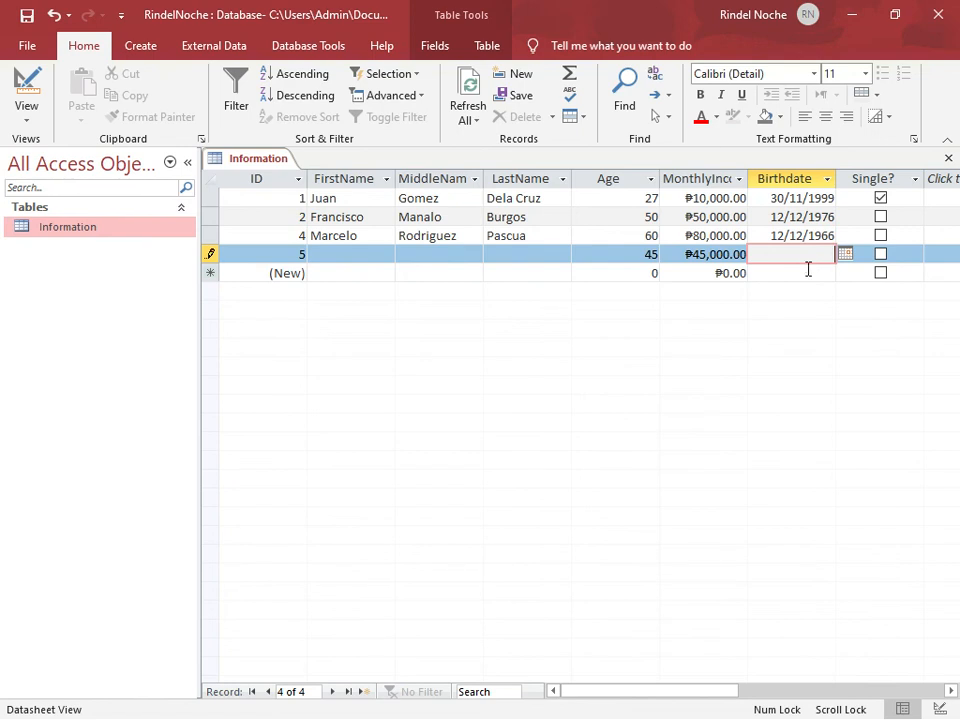
Enter a date of birth in the new record's Birthdate field and mark the record as Single
text(06/07/1956)
click(880, 255)
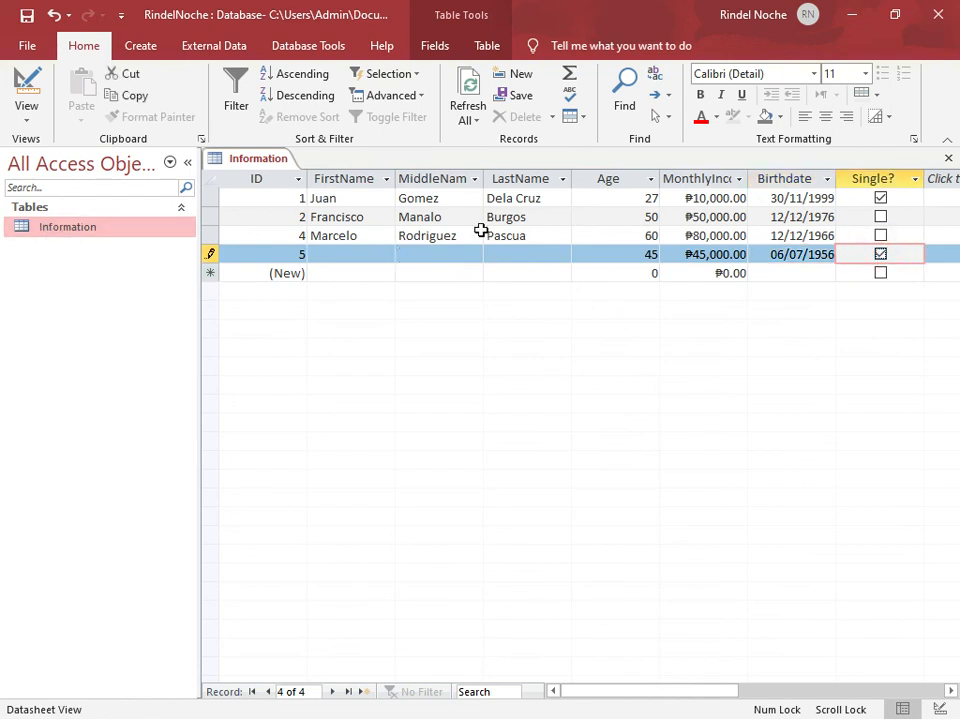
Try to move on to another new record while the current record's name fields are empty
click(341, 271)
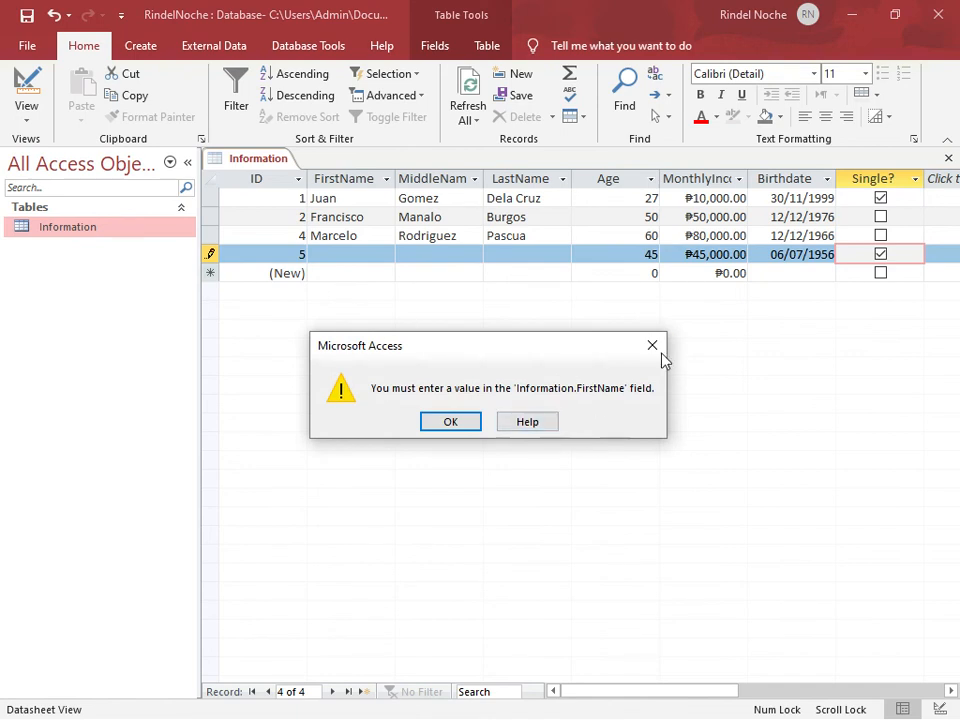
click(655, 346)
click(337, 276)
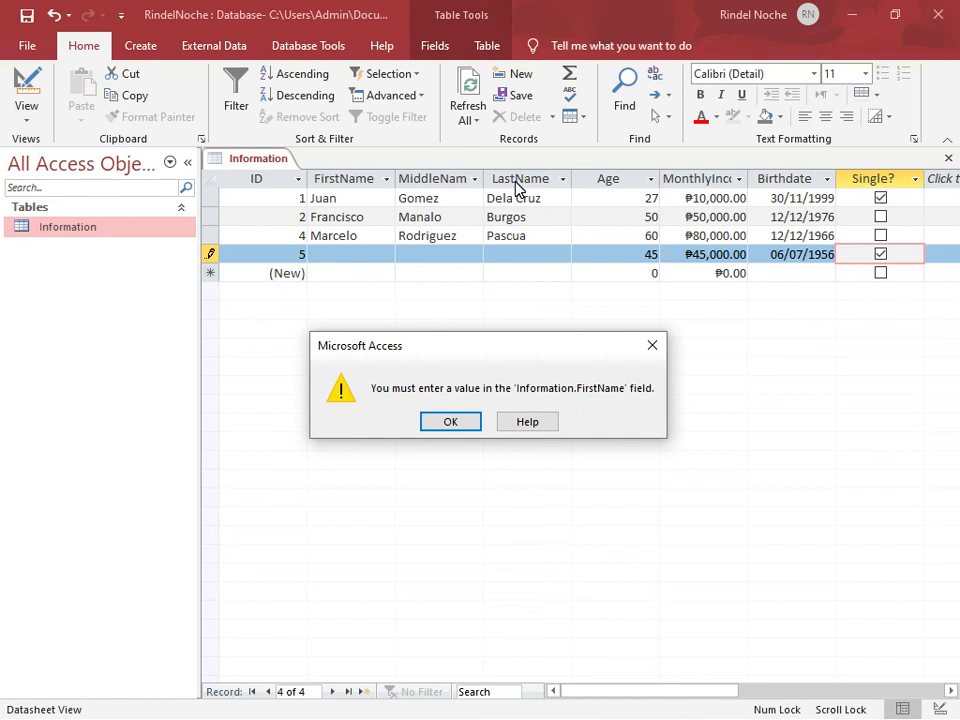
click(452, 422)
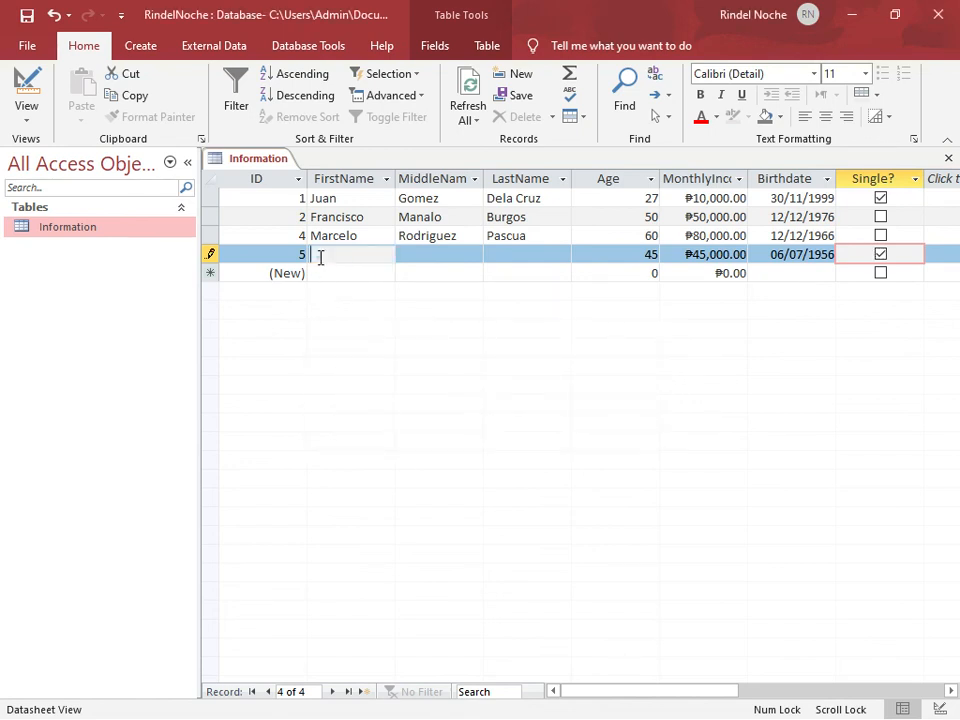
Enter the person's first, middle and last names in the incomplete record and commit it
text(Harry)
key(Tab)
text(Potter)
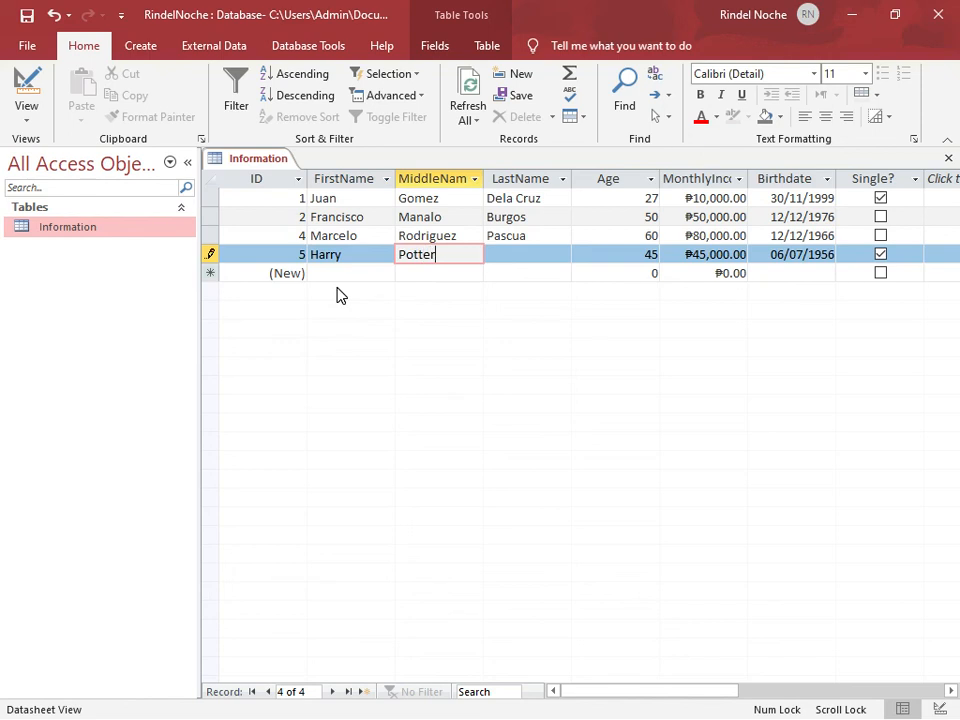
key(Tab)
text(Ridge)
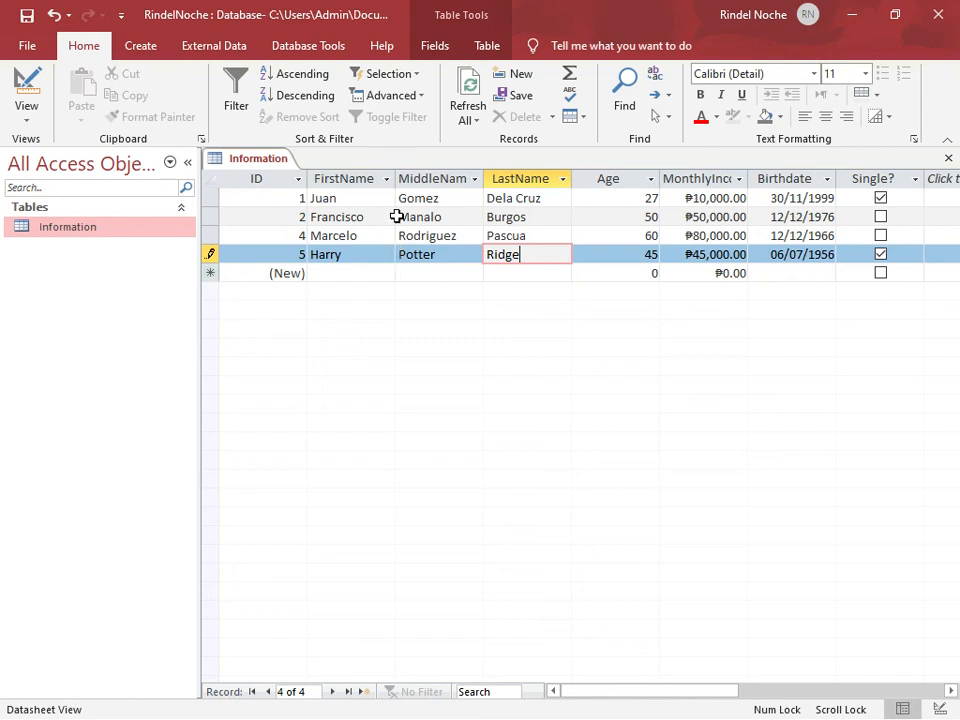
click(355, 274)
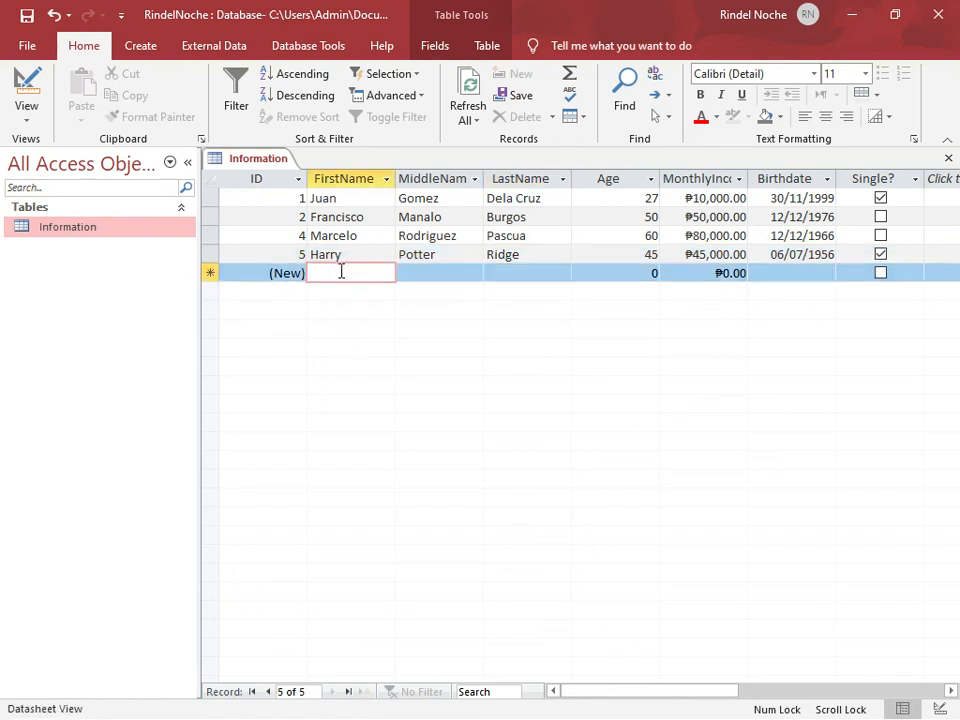